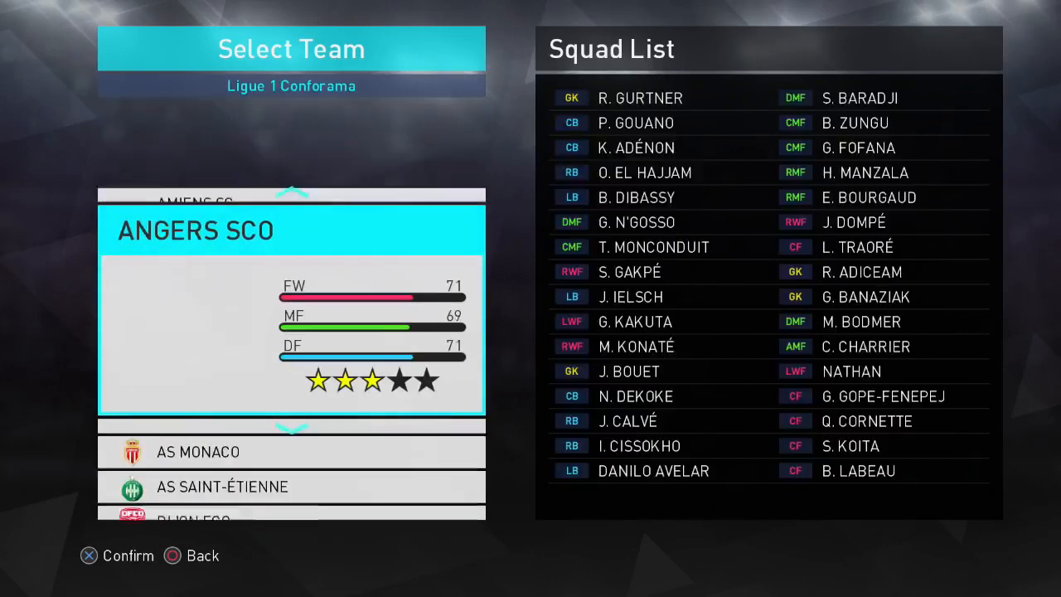
Browse the Ligue 1 Conforama squad lists as far as Paris Saint-Germain, and return to the Edit Menu
{"action": "key", "text": "Down"}
{"action": "key", "text": "Down"}
{"action": "key", "text": "Down"}
{"action": "key", "text": "Down"}
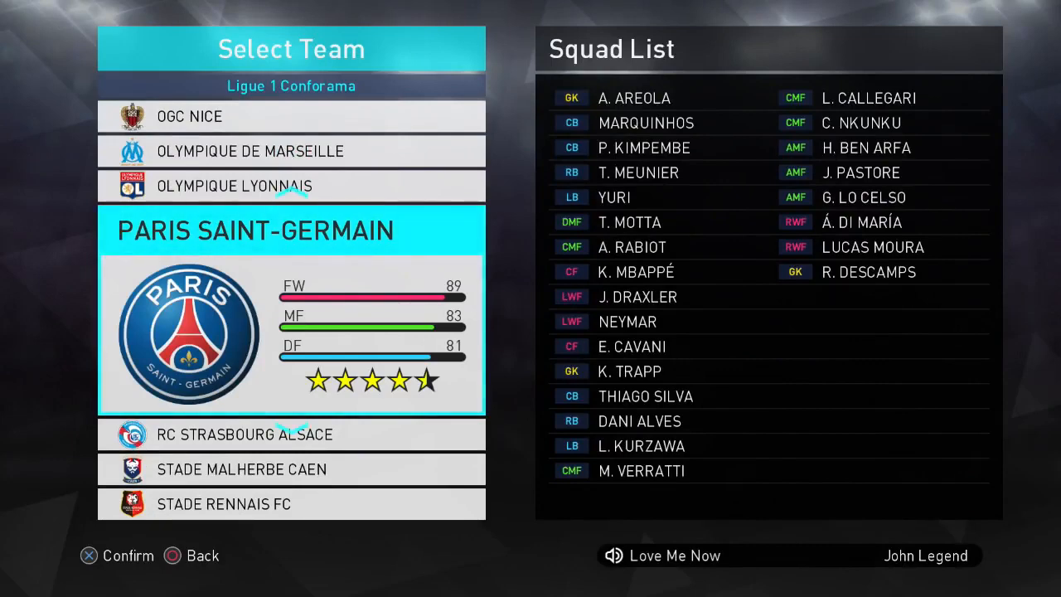
{"action": "key", "text": "Escape"}
{"action": "key", "text": "Escape"}
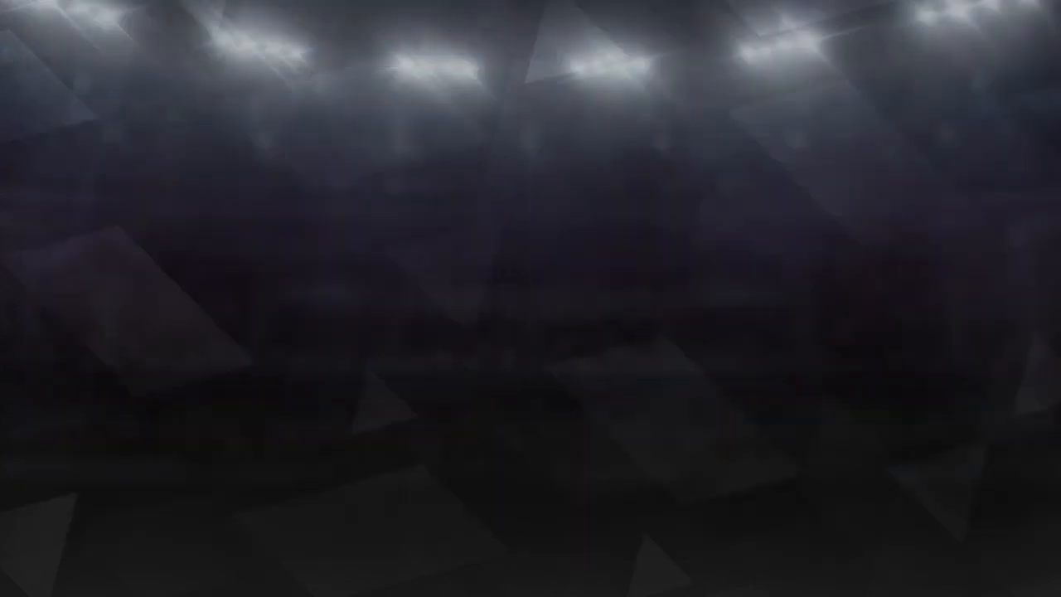
Open the competition structure and check the draw sizes of the PEU, PLA and PAS leagues
{"action": "key", "text": "Up"}
{"action": "key", "text": "Up"}
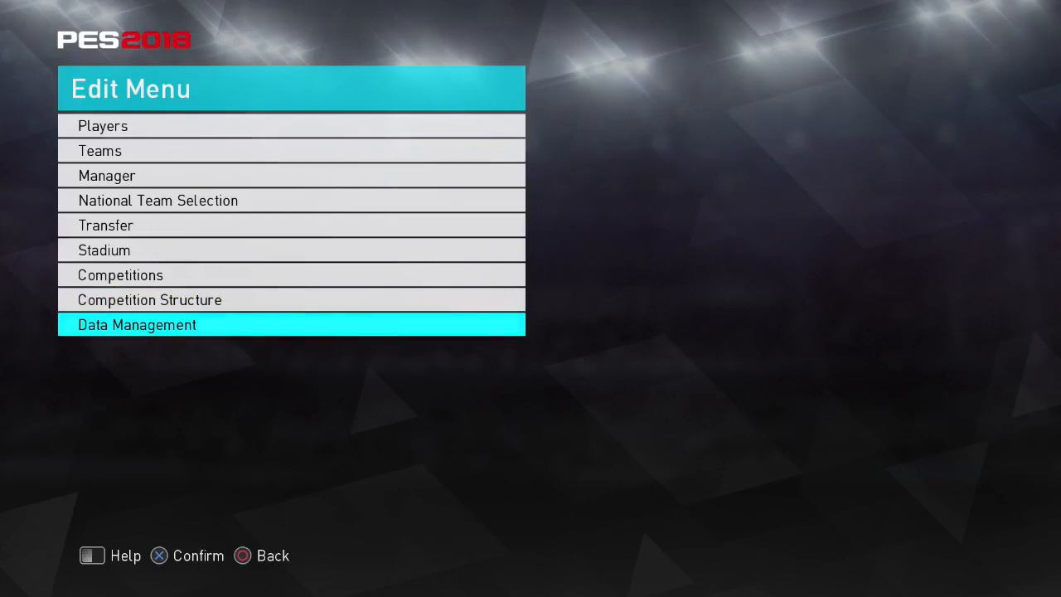
{"action": "key", "text": "Up"}
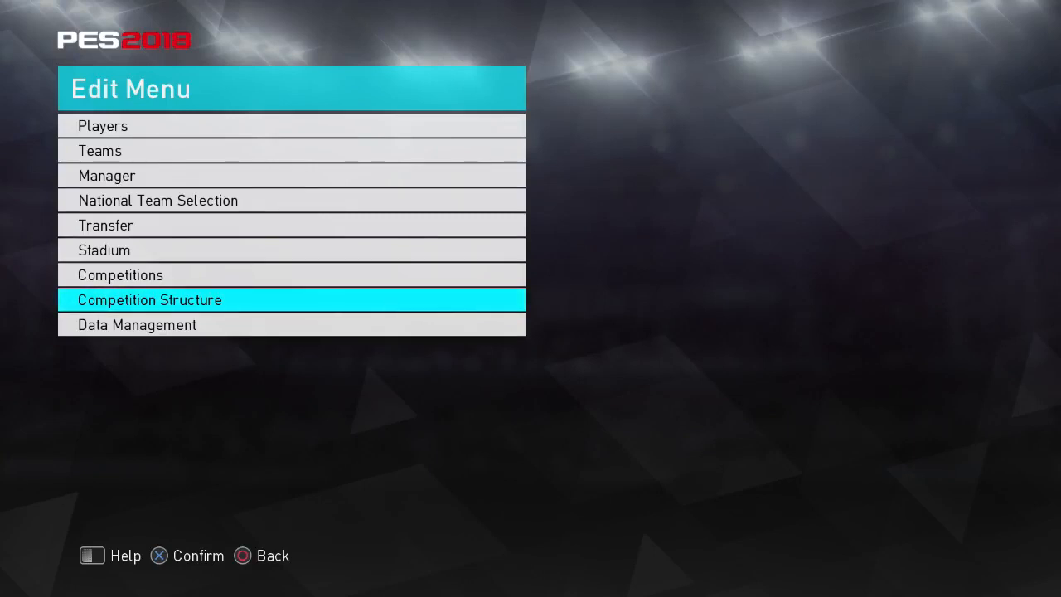
{"action": "key", "text": "Return"}
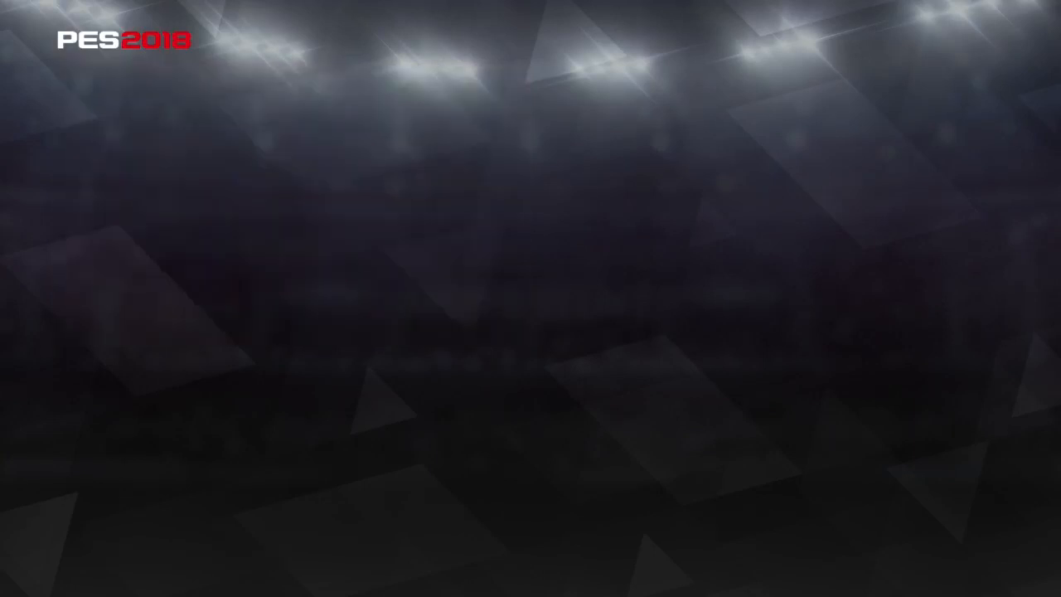
{"action": "key", "text": "Down"}
{"action": "key", "text": "Down"}
{"action": "key", "text": "Down"}
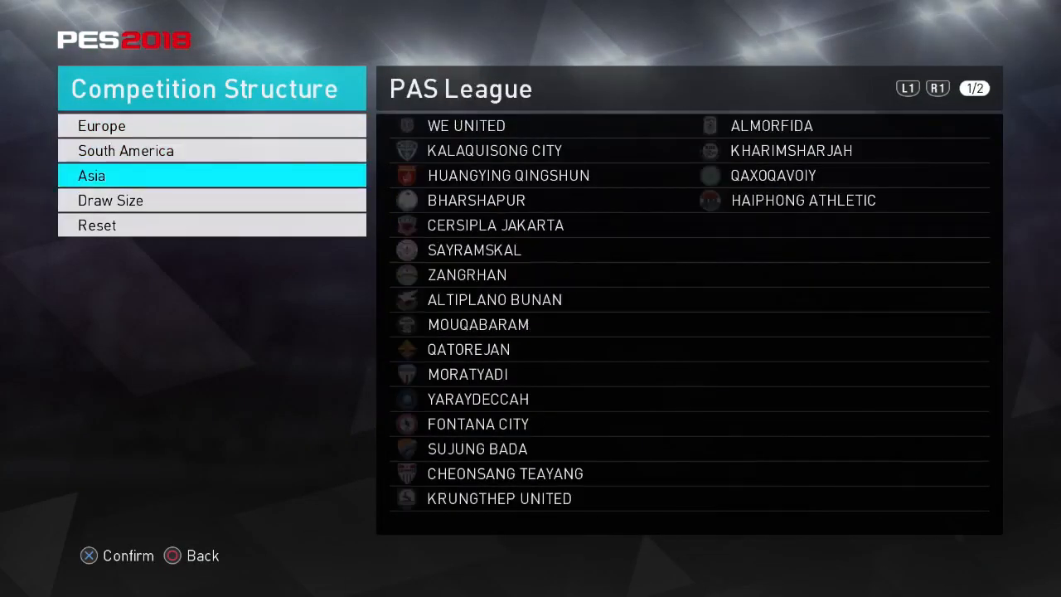
{"action": "key", "text": "Return"}
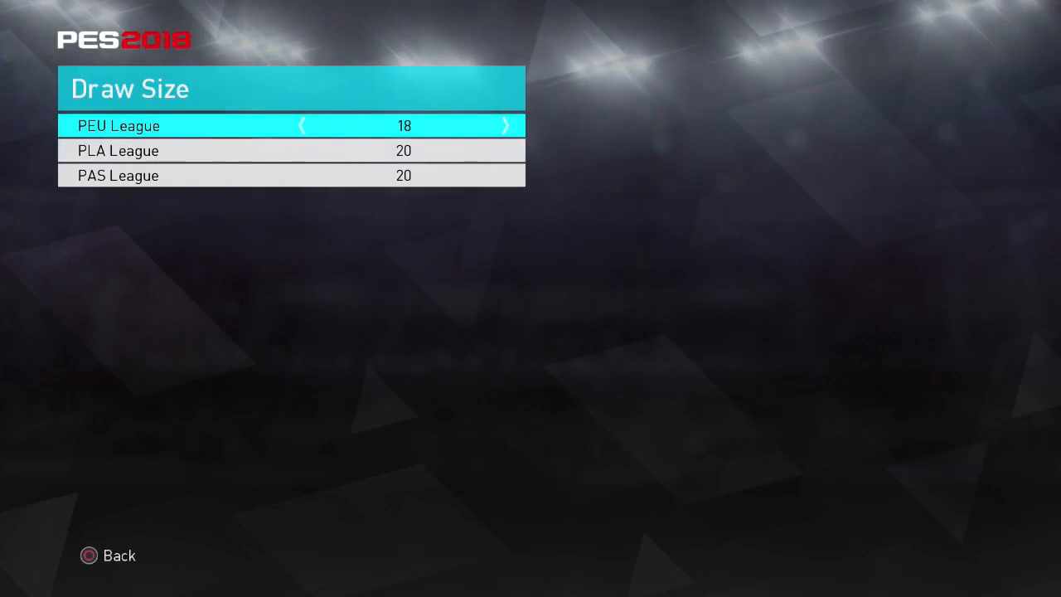
{"action": "key", "text": "Escape"}
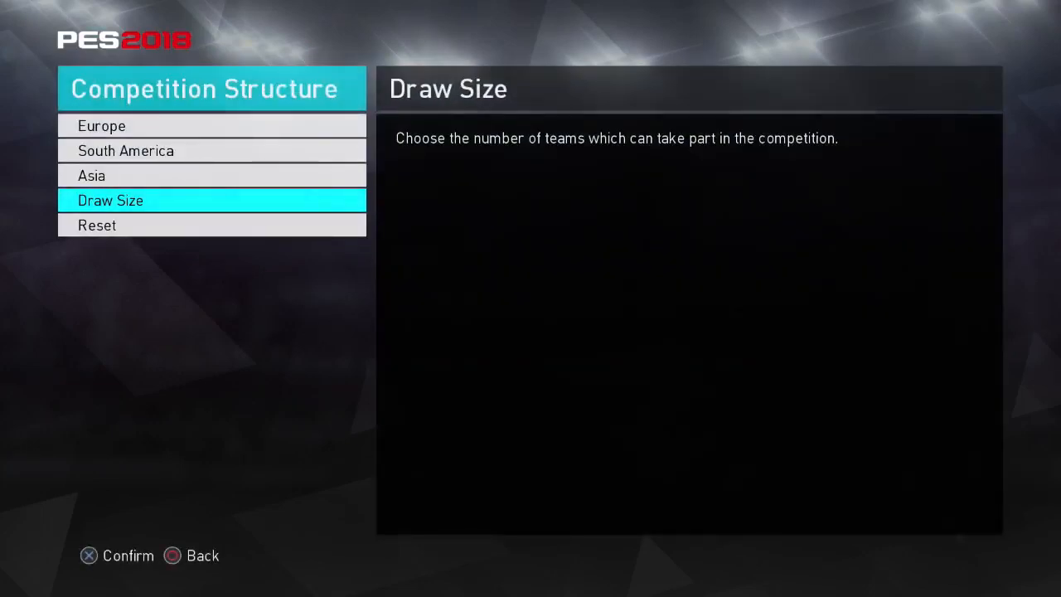
Look through the European league line-ups in the competition structure, including the Spanish 2nd Division, and return to the Edit Menu
{"action": "key", "text": "Up"}
{"action": "key", "text": "Up"}
{"action": "key", "text": "Up"}
{"action": "key", "text": "Right"}
{"action": "key", "text": "Right"}
{"action": "key", "text": "Right"}
{"action": "key", "text": "Right"}
{"action": "key", "text": "Right"}
{"action": "key", "text": "Right"}
{"action": "key", "text": "Right"}
{"action": "key", "text": "Right"}
{"action": "key", "text": "Return"}
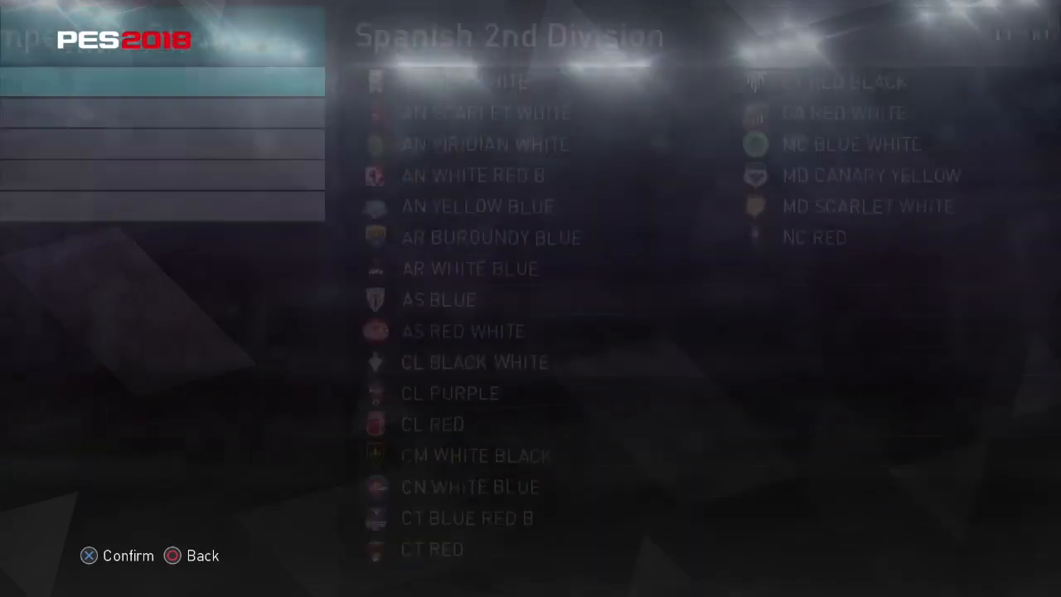
Open the Import/Export options in Data Management
{"action": "key", "text": "Down"}
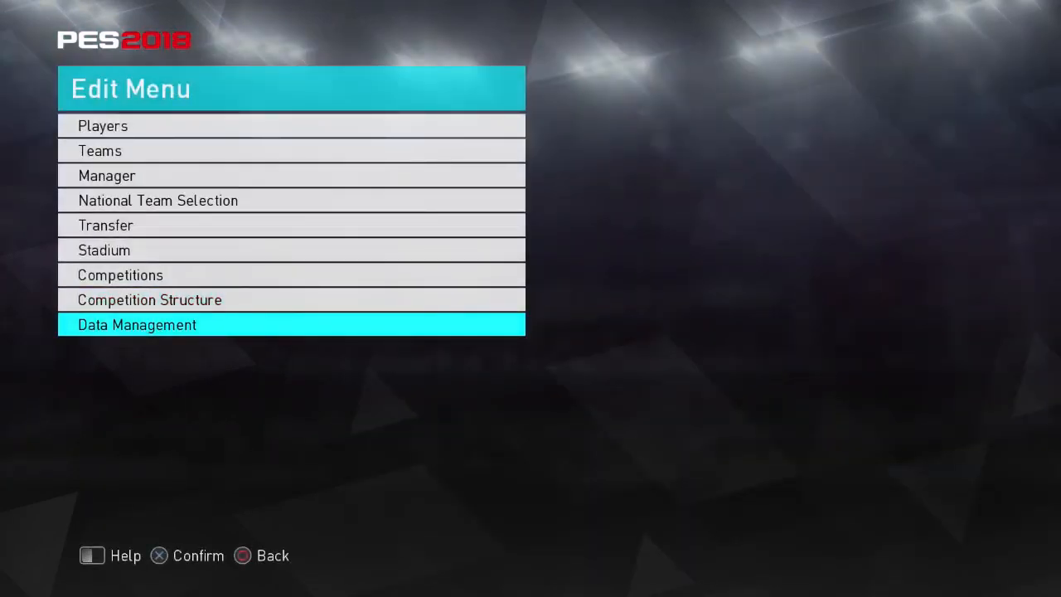
{"action": "key", "text": "Return"}
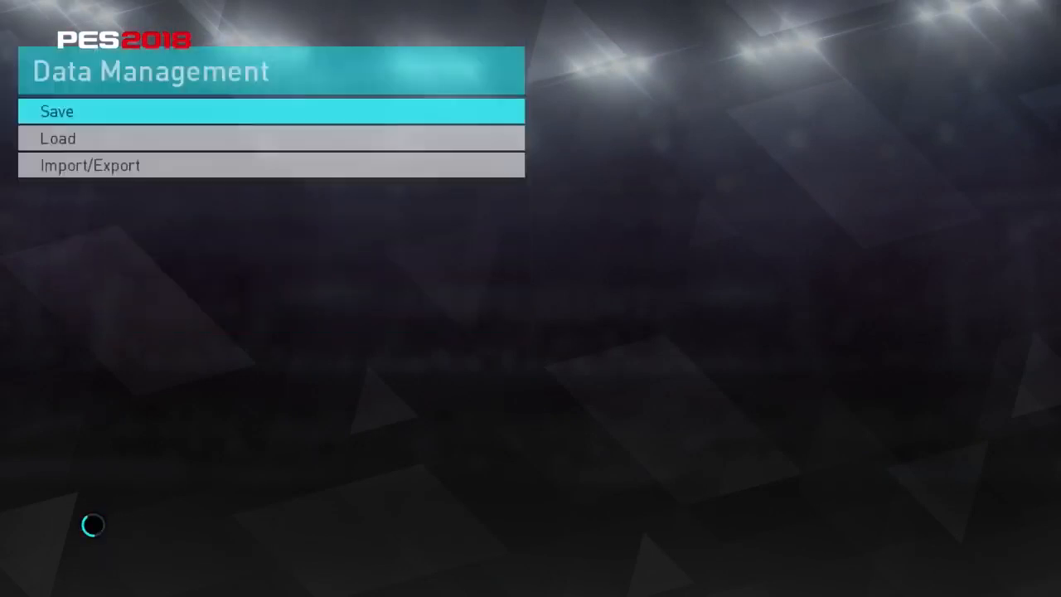
{"action": "key", "text": "Down"}
{"action": "key", "text": "Down"}
{"action": "key", "text": "Return"}
{"action": "key", "text": "Right"}
{"action": "key", "text": "Return"}
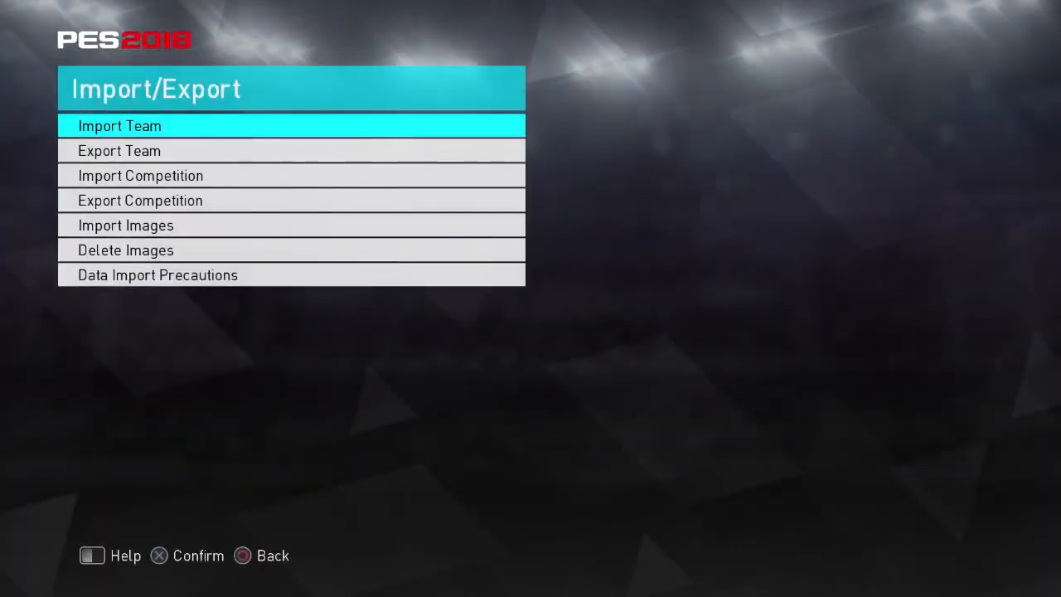
Start a competition import from the USB storage device Disk 2.0
{"action": "key", "text": "Up"}
{"action": "key", "text": "Up"}
{"action": "key", "text": "Up"}
{"action": "key", "text": "Up"}
{"action": "key", "text": "Up"}
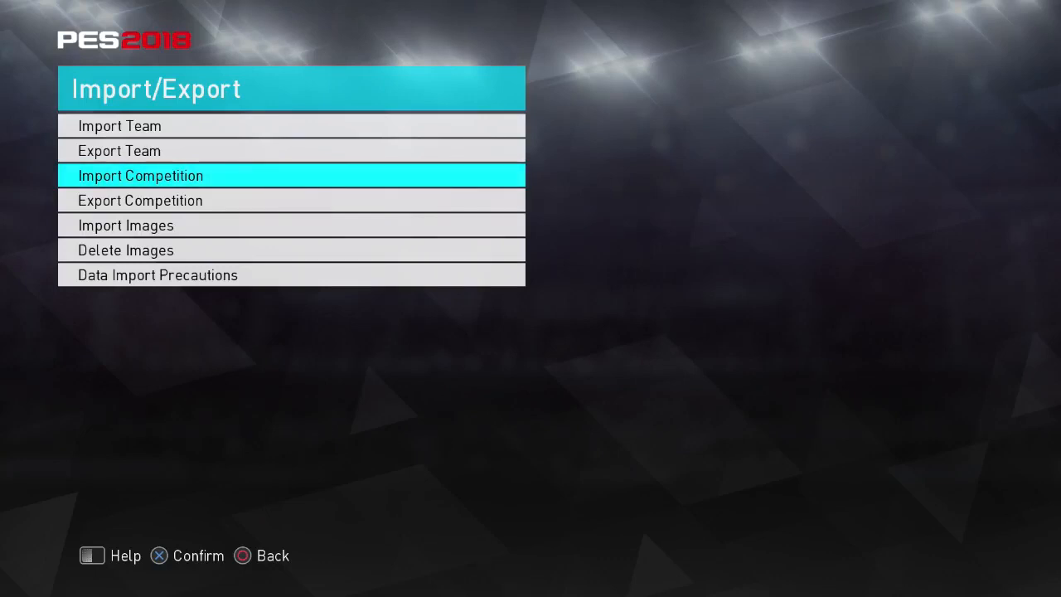
{"action": "key", "text": "Return"}
{"action": "key", "text": "Return"}
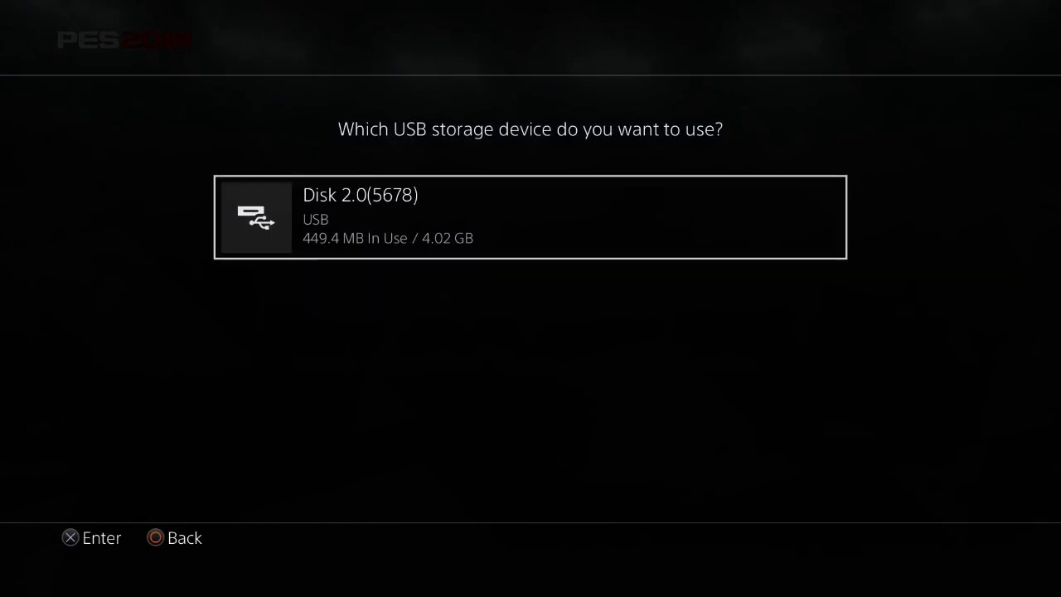
{"action": "key", "text": "Return"}
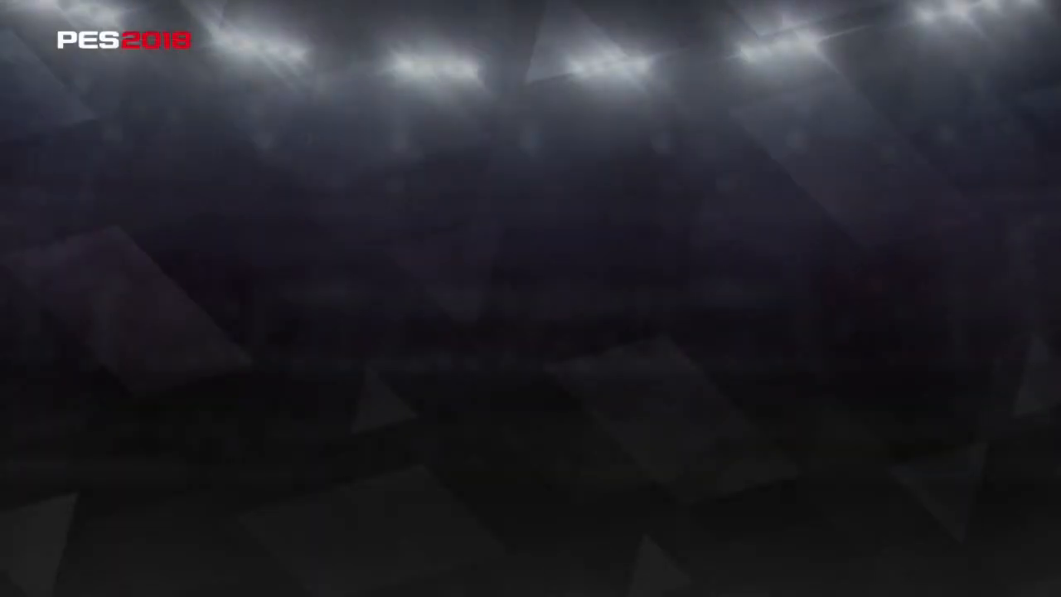
Review the competition files available for import and select all of them
{"action": "key", "text": "Down"}
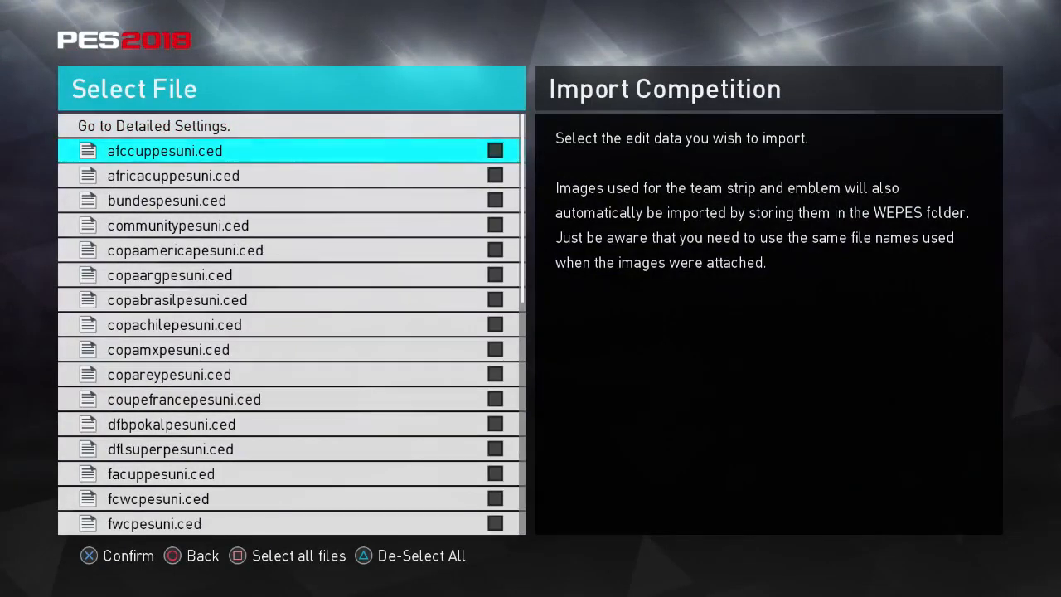
{"action": "key", "text": "Down"}
{"action": "key", "text": "Down"}
{"action": "key", "text": "Up"}
{"action": "key", "text": "Up"}
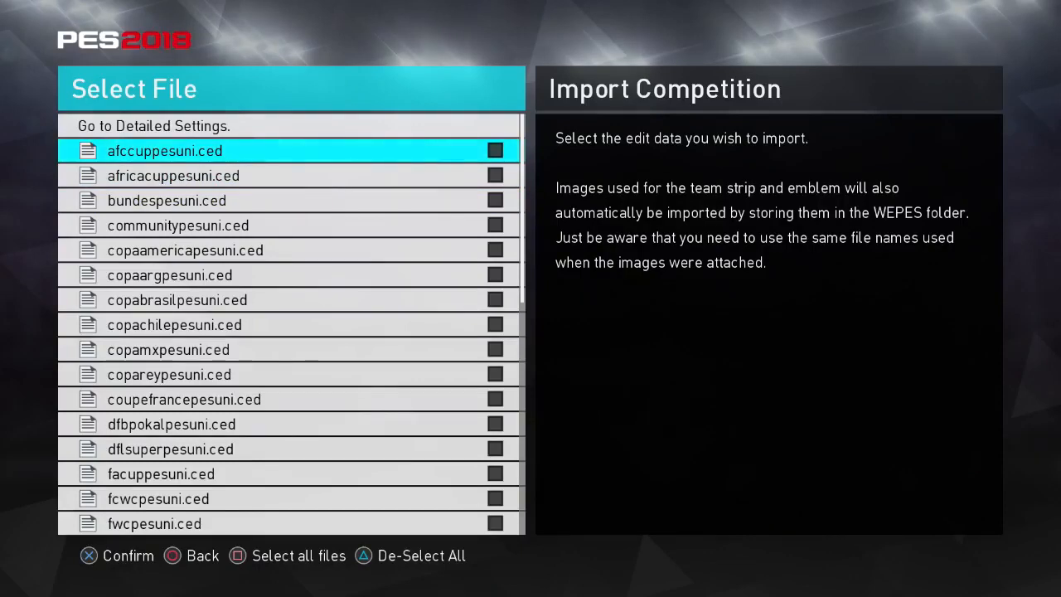
{"action": "key", "text": "Up"}
{"action": "key", "text": "Up"}
{"action": "key", "text": "Page_Up"}
{"action": "key", "text": "Page_Up"}
{"action": "key", "text": "Page_Up"}
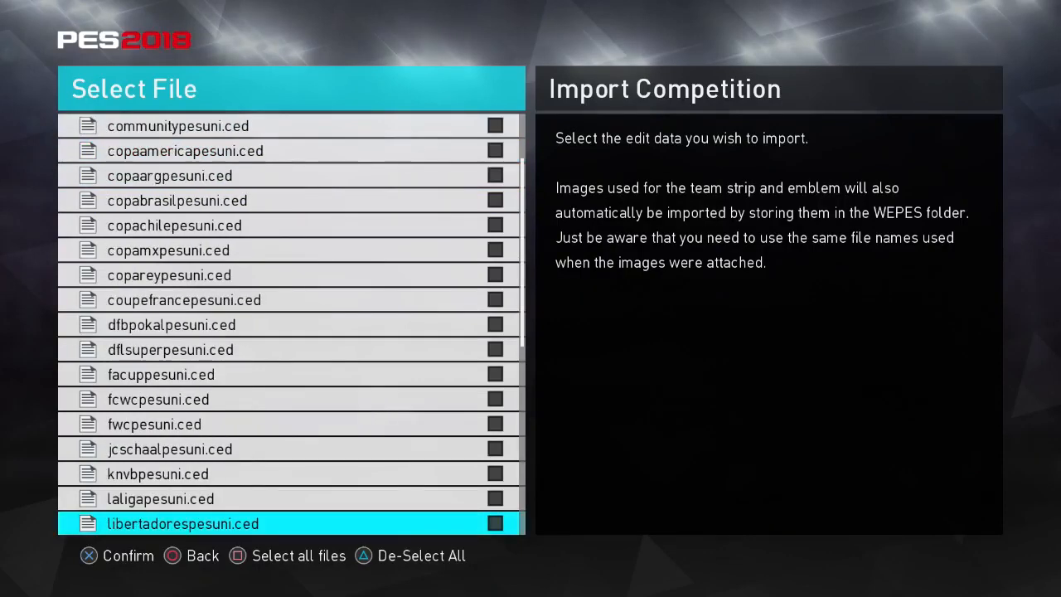
{"action": "key", "text": "ctrl+a"}
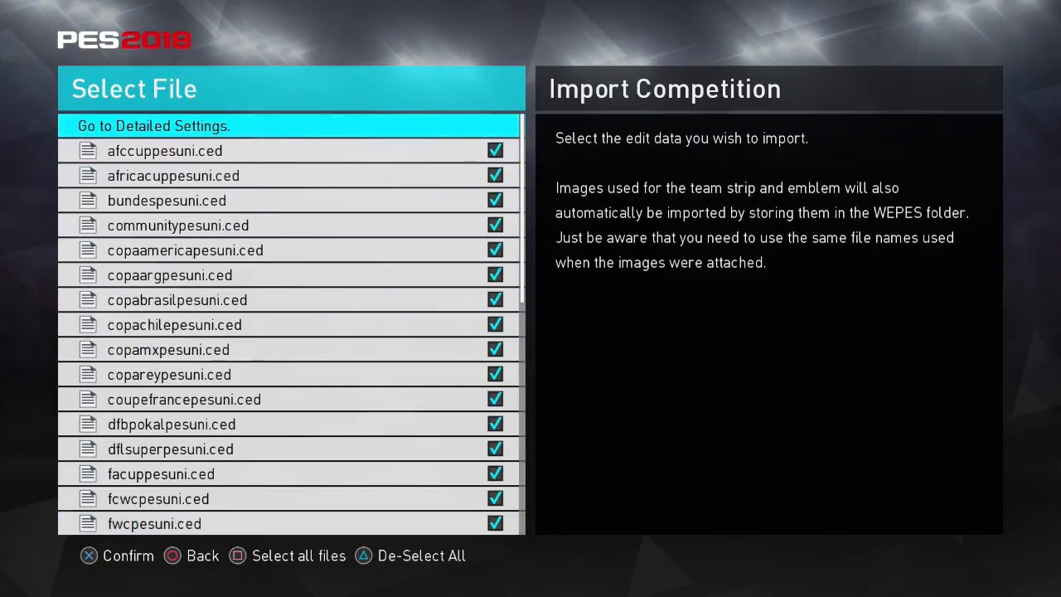
Import the selected competition files with overwriting of same-name images left off, acknowledging the messages until the import completes
{"action": "key", "text": "Return"}
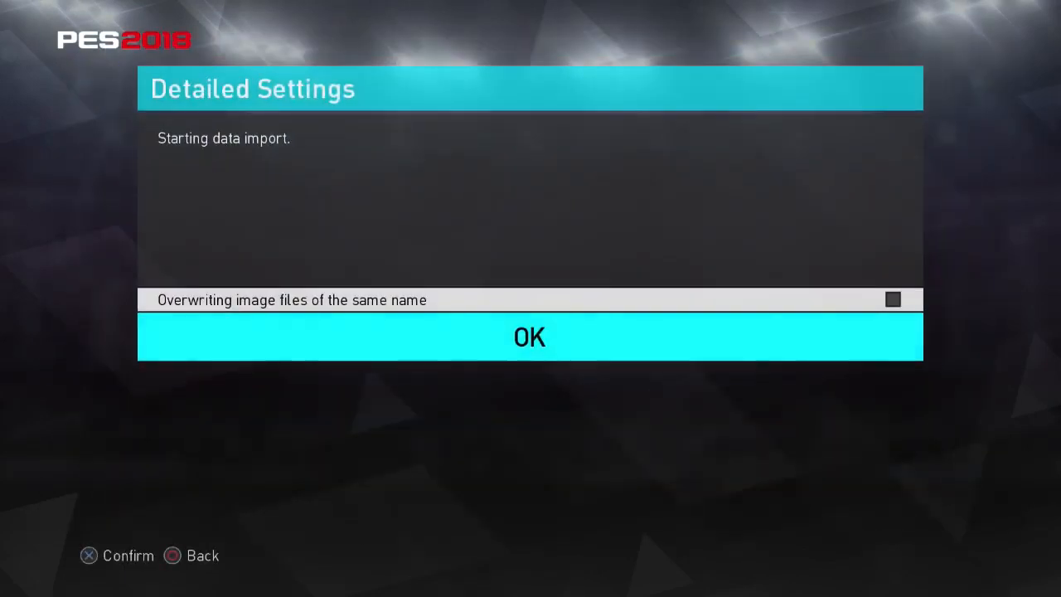
{"action": "key", "text": "Return"}
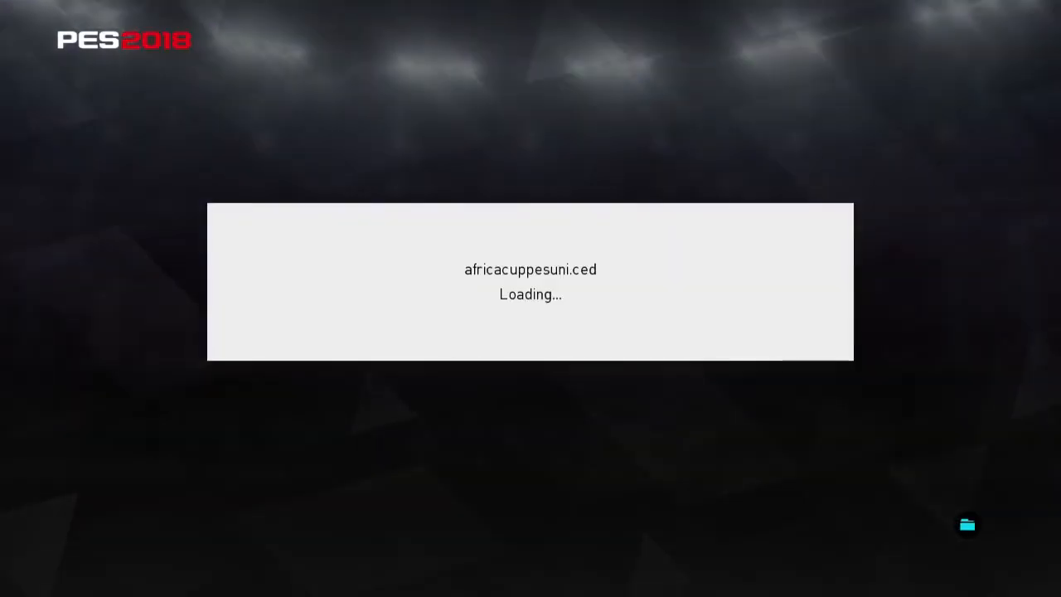
{"action": "key", "text": "Return"}
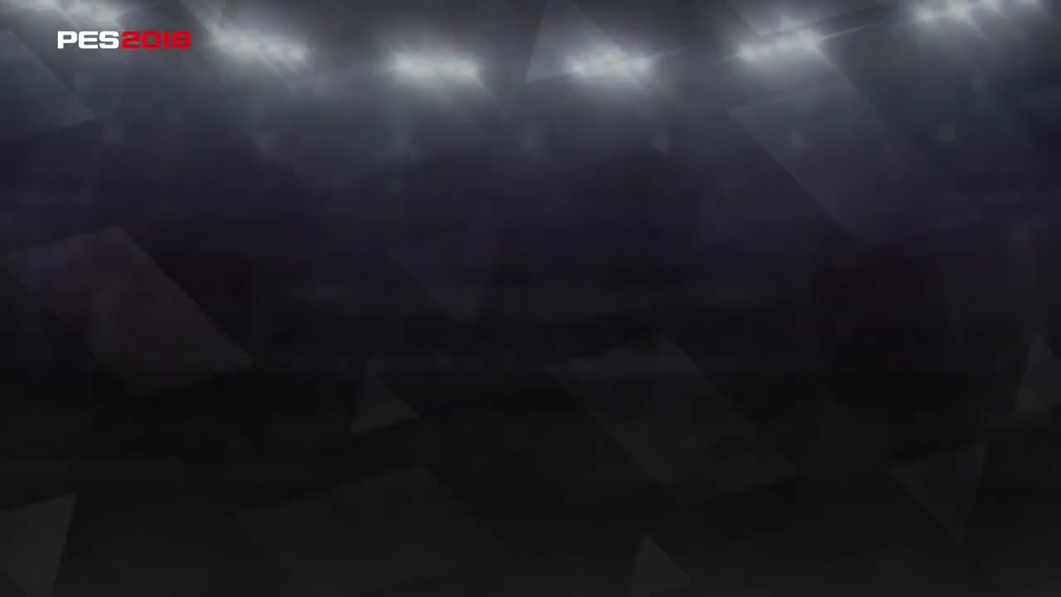
{"action": "key", "text": "Return"}
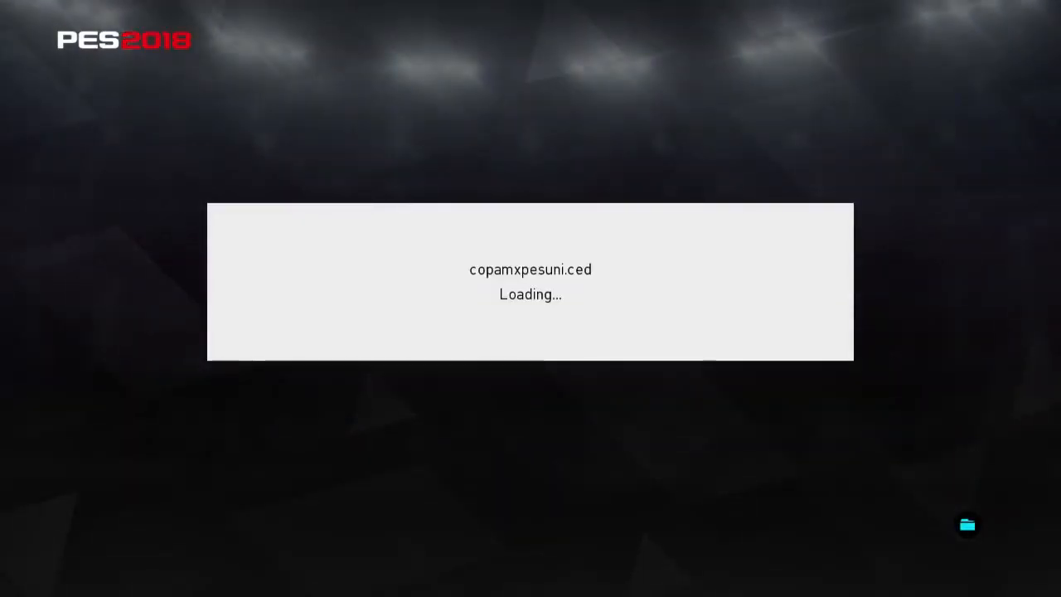
{"action": "key", "text": "Return"}
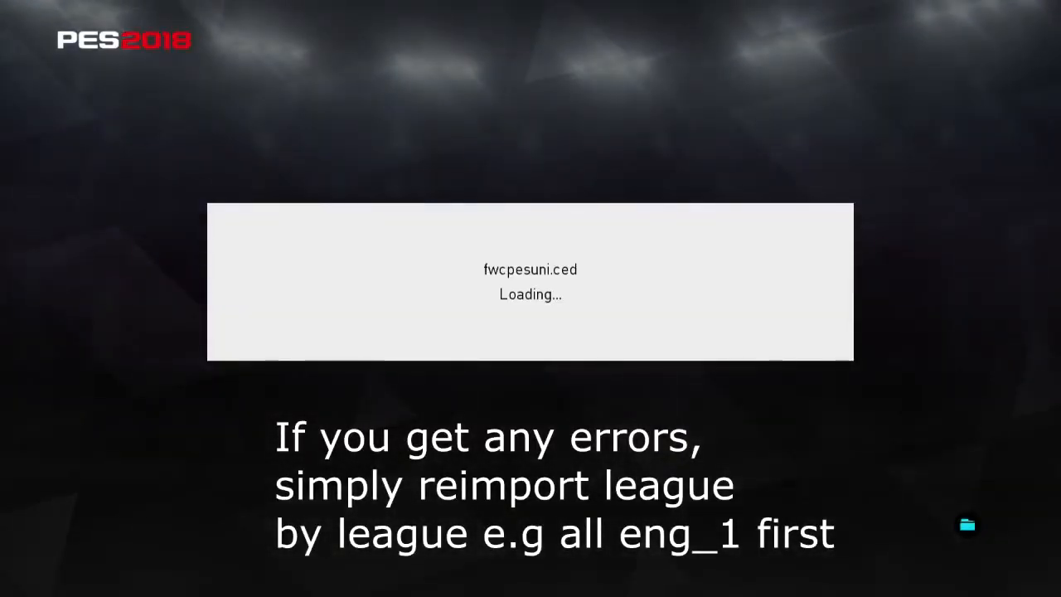
{"action": "key", "text": "Return"}
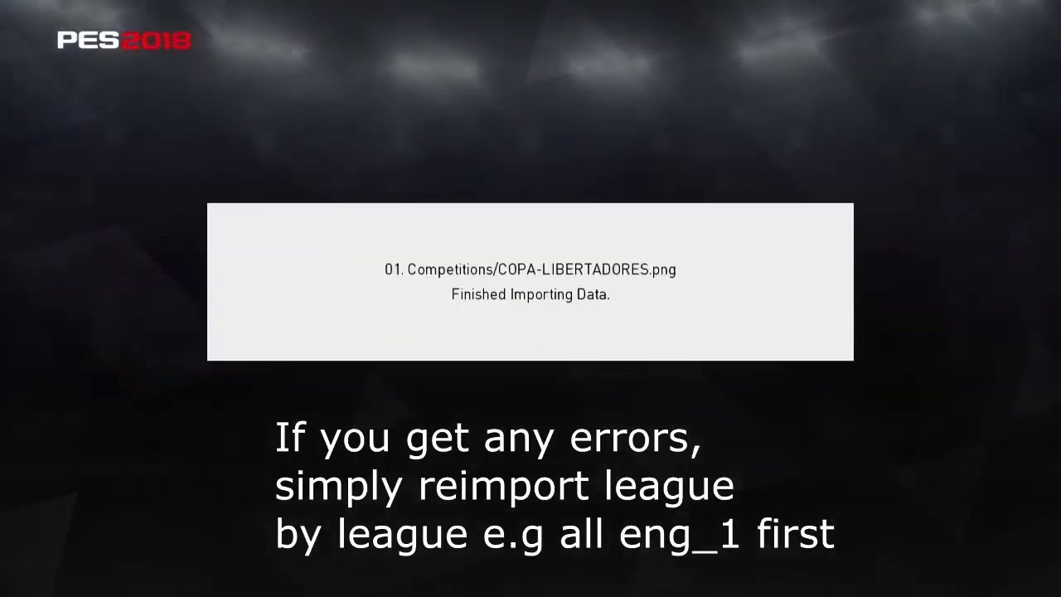
{"action": "key", "text": "Return"}
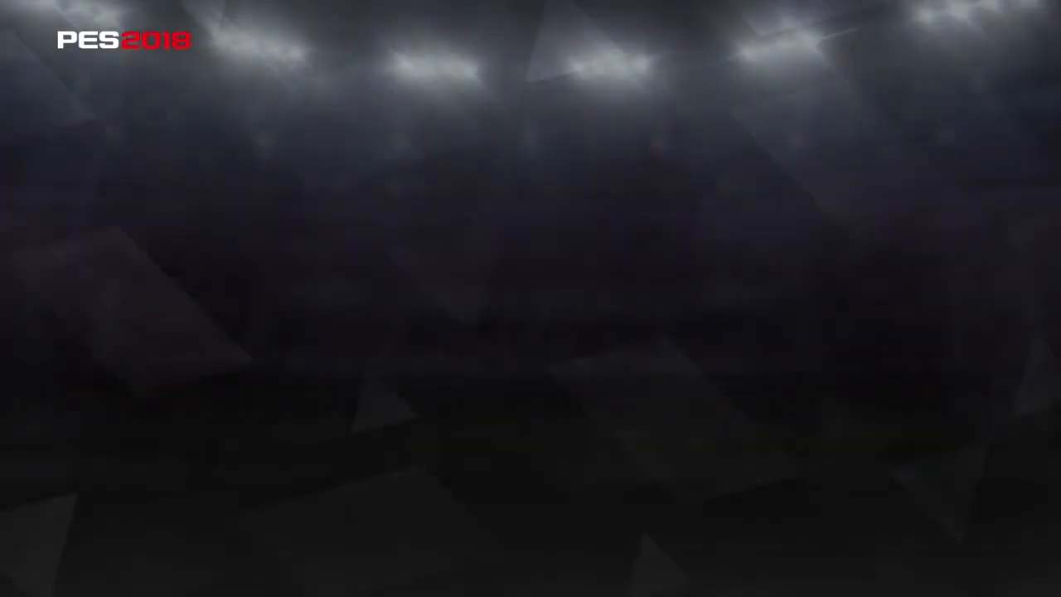
{"action": "key", "text": "Return"}
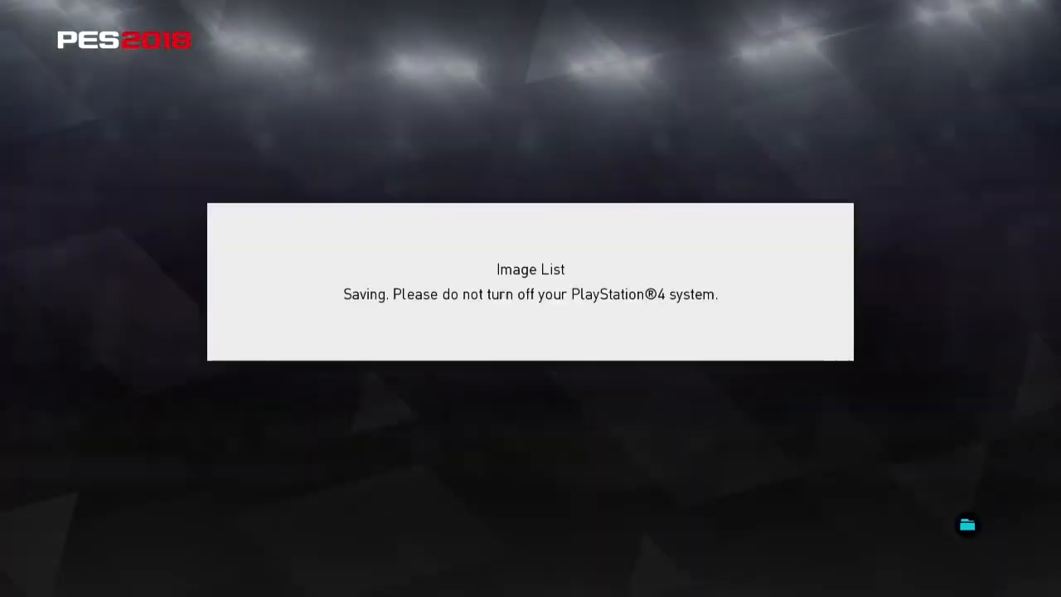
Save the edit data, overwriting the existing Edit Data save
{"action": "key", "text": "Down"}
{"action": "key", "text": "Down"}
{"action": "key", "text": "Down"}
{"action": "key", "text": "Down"}
{"action": "key", "text": "Escape"}
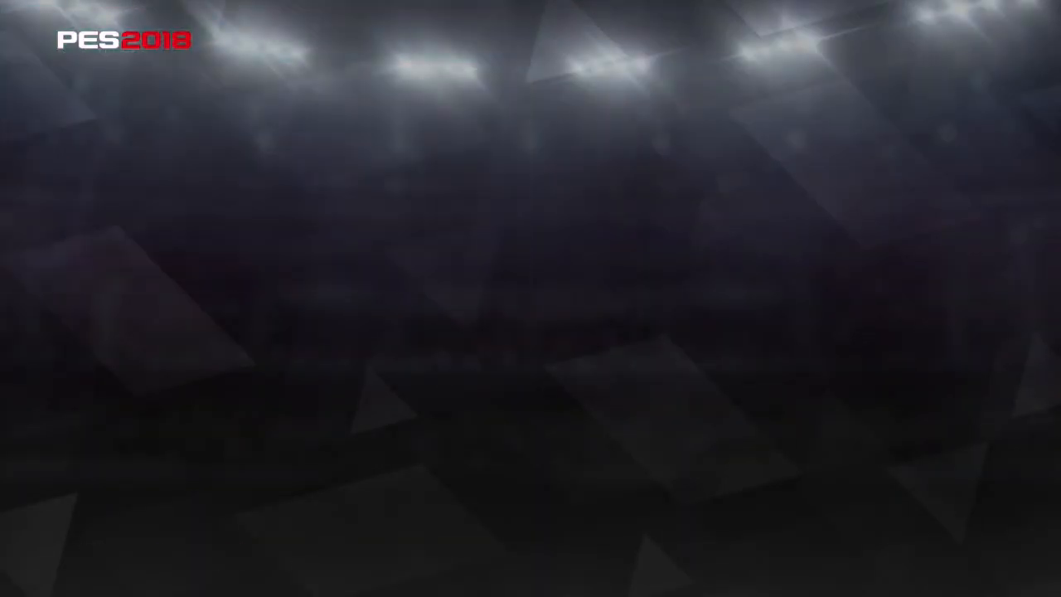
{"action": "key", "text": "Down"}
{"action": "key", "text": "Return"}
{"action": "key", "text": "Right"}
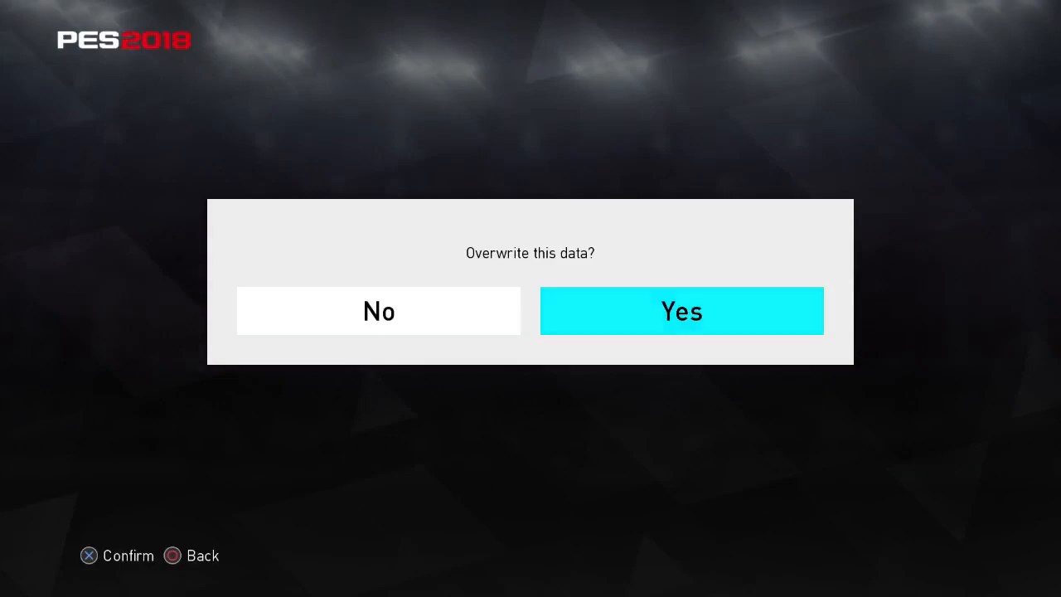
{"action": "key", "text": "Return"}
{"action": "key", "text": "Right"}
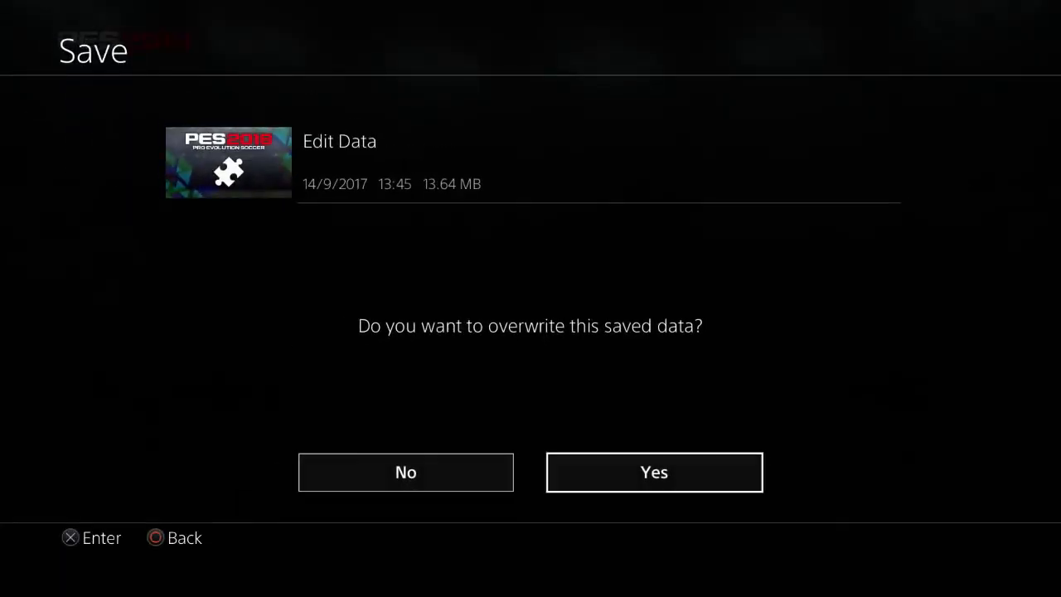
{"action": "key", "text": "Return"}
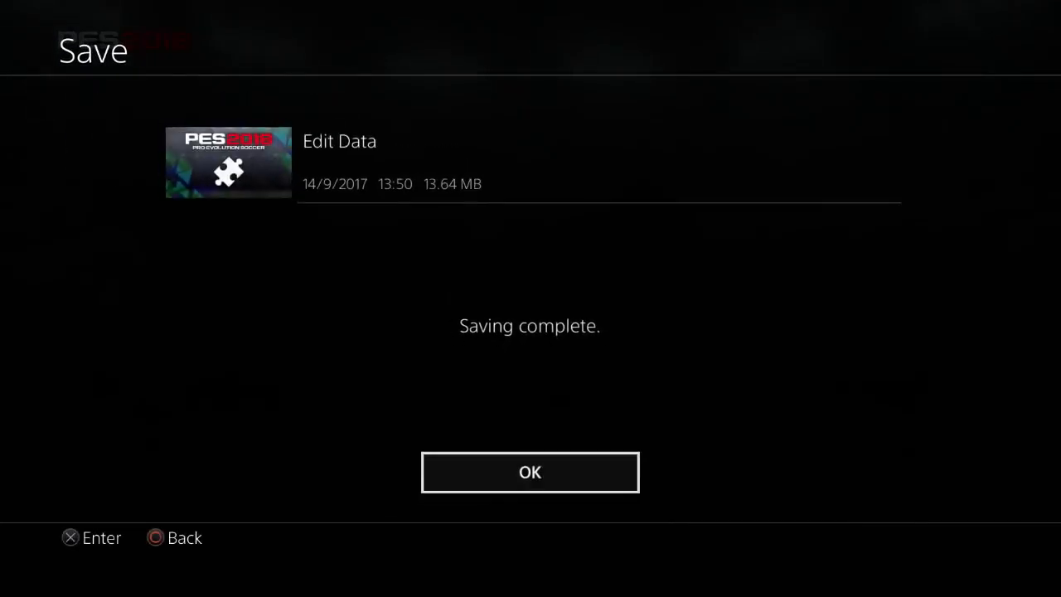
{"action": "key", "text": "Return"}
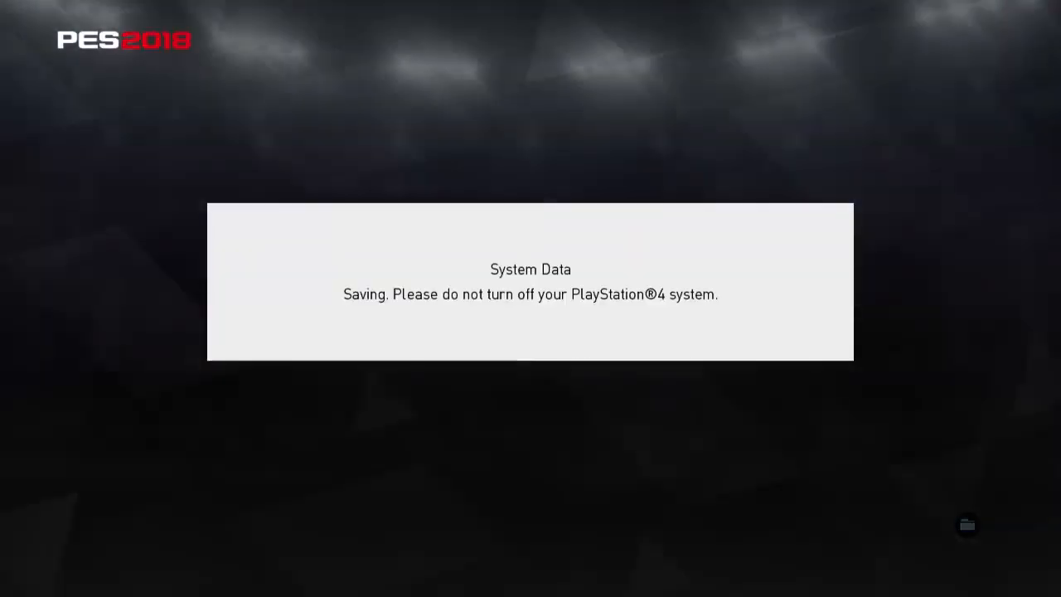
Open the competition structure and look through the teams of the European leagues, including Sky Bet Championship, Serie A TIM and Liga NOS
{"action": "key", "text": "Escape"}
{"action": "key", "text": "Up"}
{"action": "key", "text": "Up"}
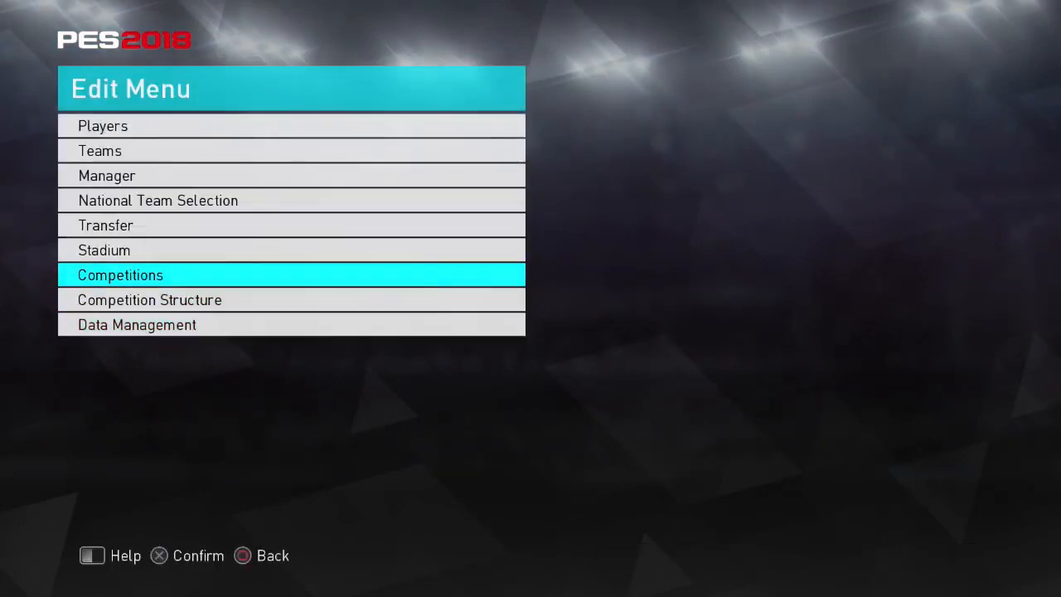
{"action": "key", "text": "Down"}
{"action": "key", "text": "Return"}
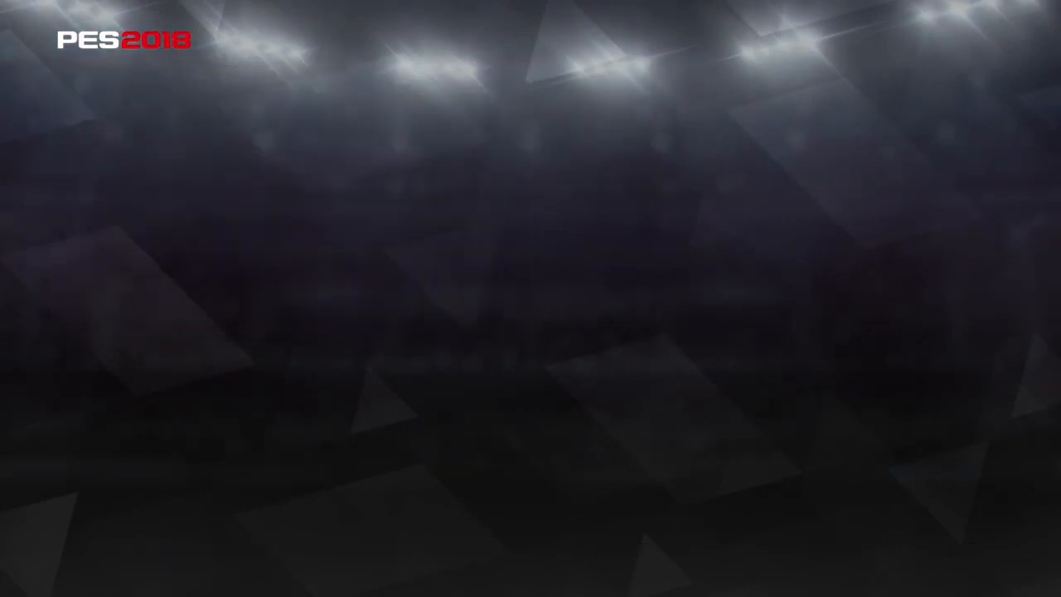
{"action": "key", "text": "Page_Down"}
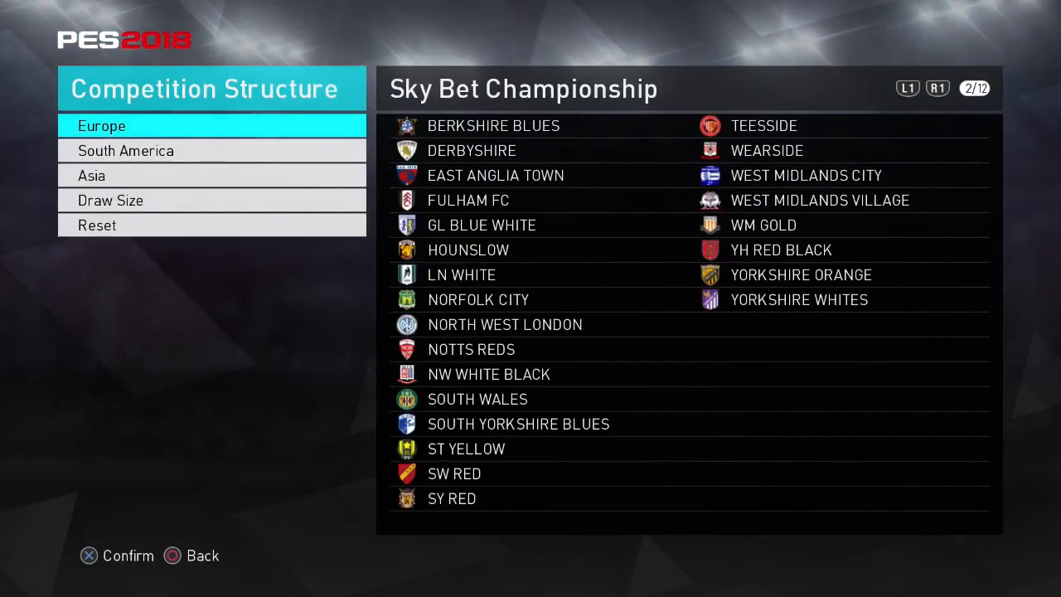
{"action": "key", "text": "Page_Down"}
{"action": "key", "text": "Page_Down"}
{"action": "key", "text": "Page_Down"}
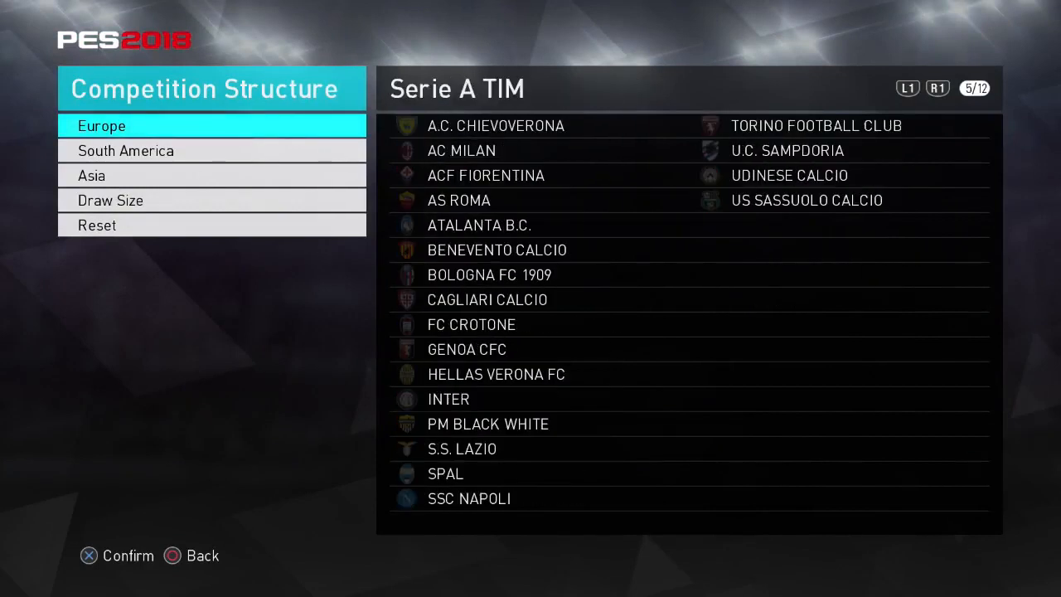
{"action": "key", "text": "Page_Down"}
{"action": "key", "text": "Page_Down"}
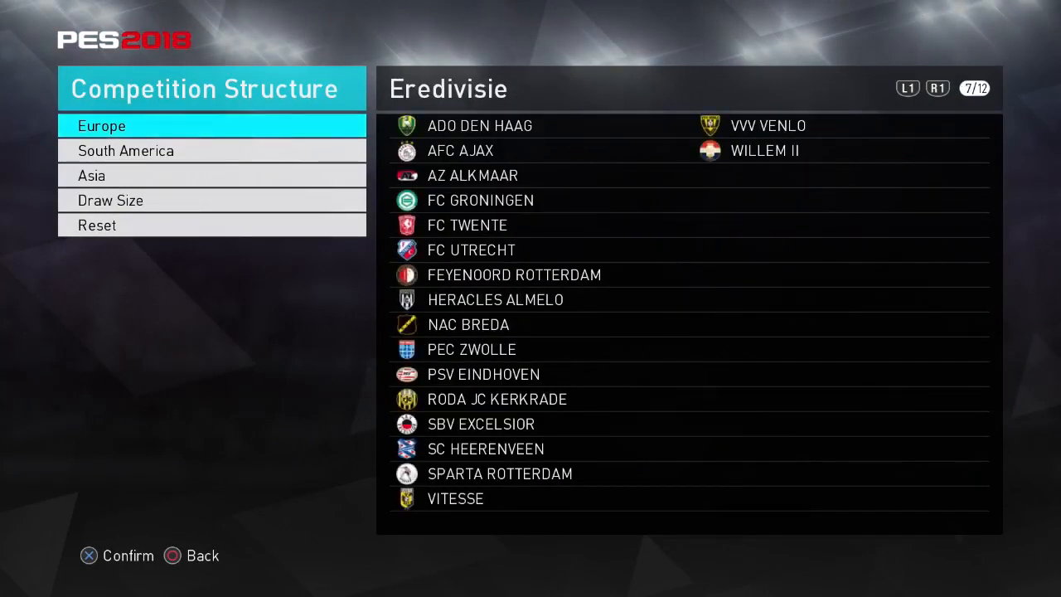
{"action": "key", "text": "Page_Down"}
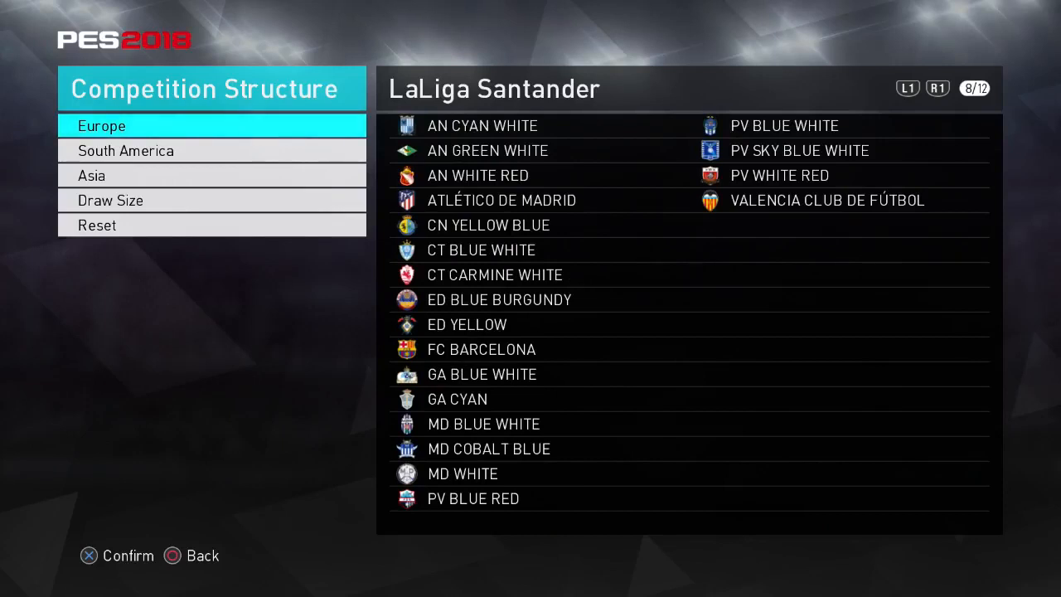
{"action": "key", "text": "Page_Down"}
{"action": "key", "text": "Page_Down"}
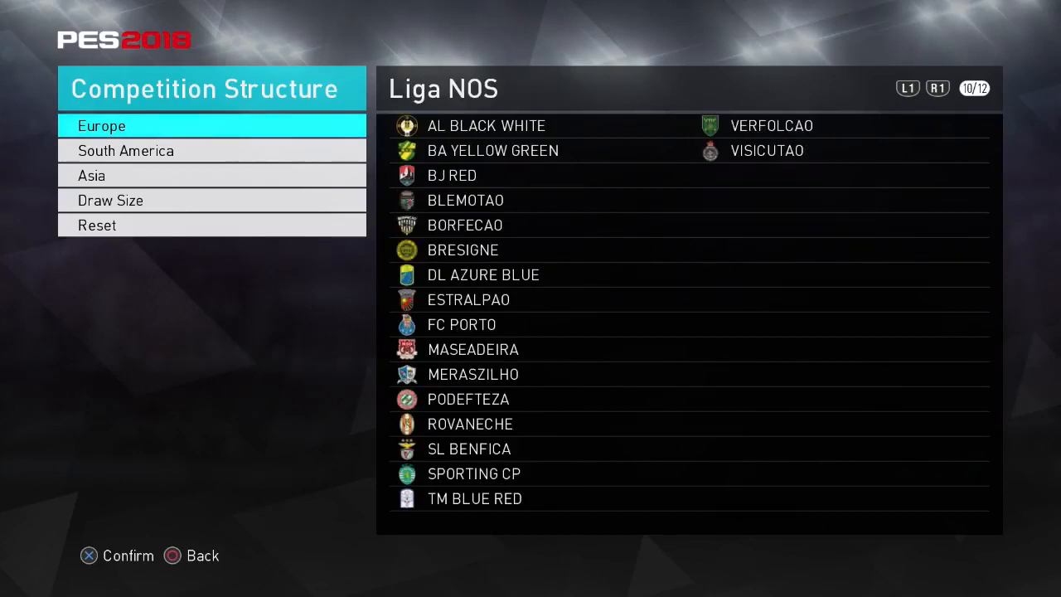
{"action": "key", "text": "Page_Down"}
{"action": "key", "text": "Down"}
{"action": "key", "text": "Up"}
{"action": "key", "text": "Page_Down"}
{"action": "key", "text": "Return"}
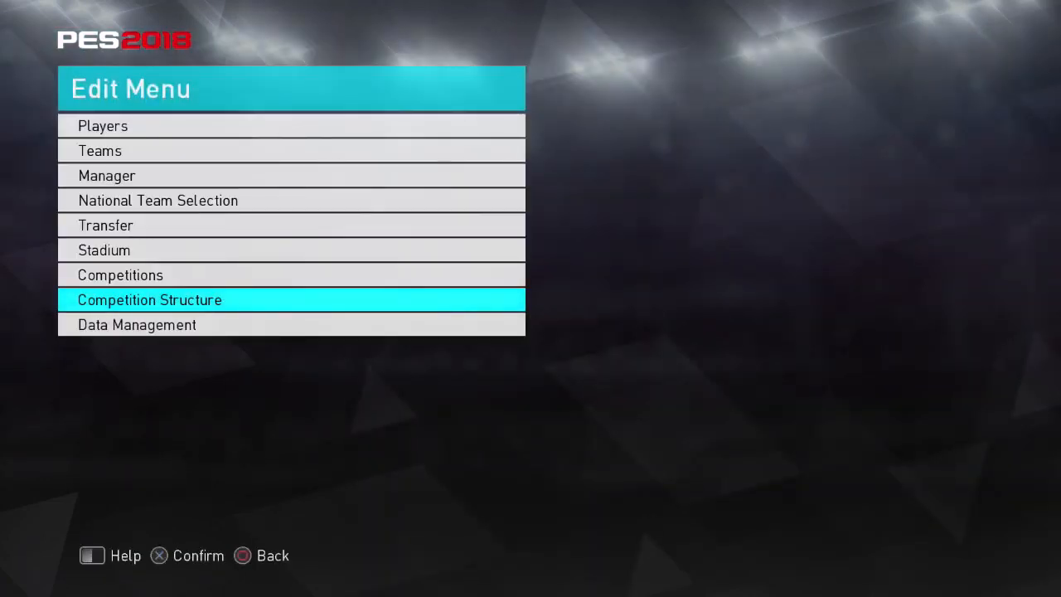
Start a team import from the USB storage device Disk 2.0
{"action": "key", "text": "Down"}
{"action": "key", "text": "Return"}
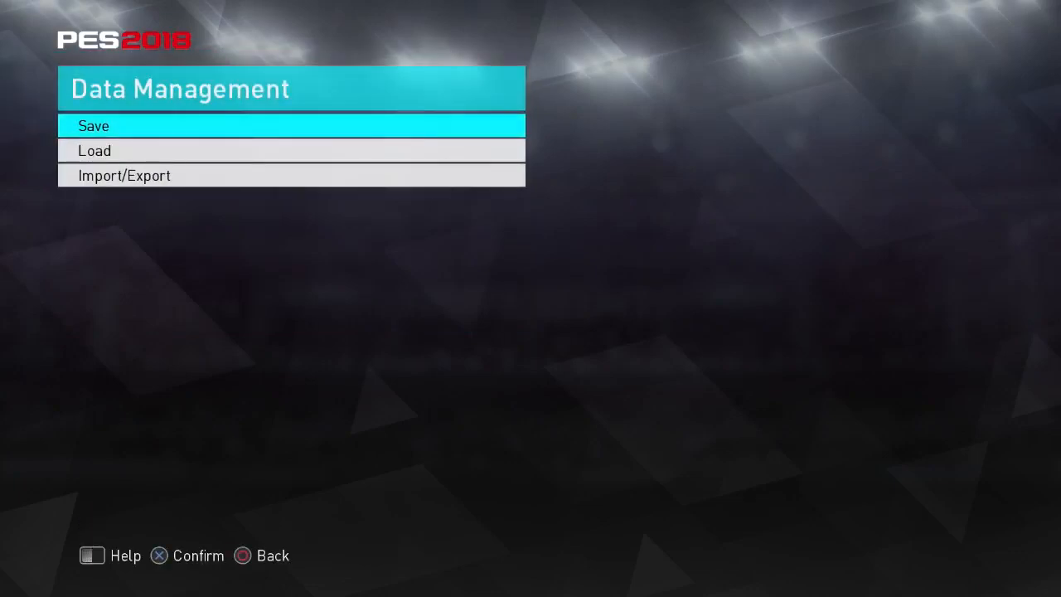
{"action": "key", "text": "Down"}
{"action": "key", "text": "Down"}
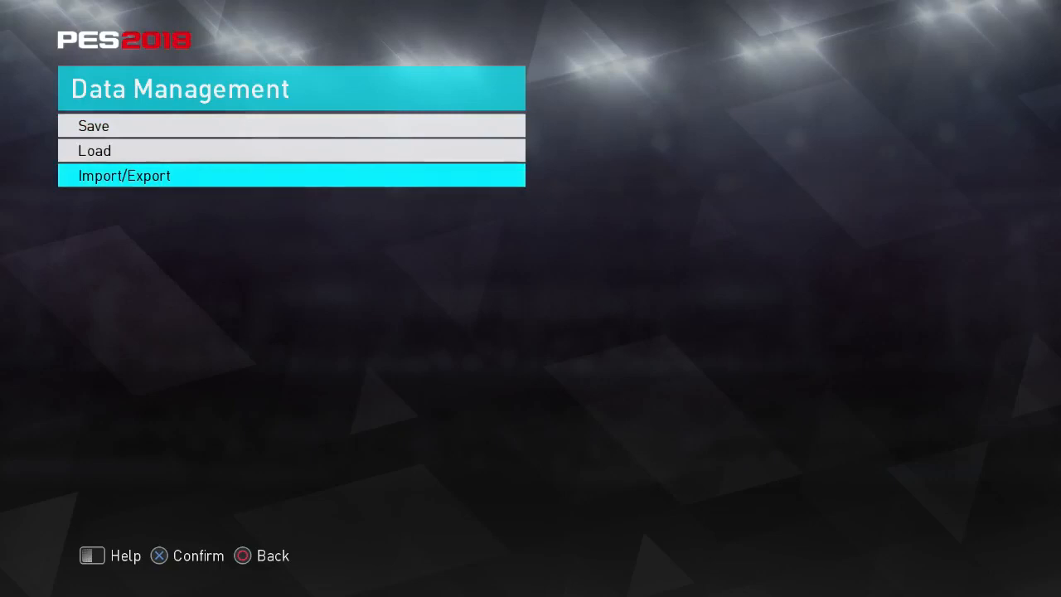
{"action": "key", "text": "Return"}
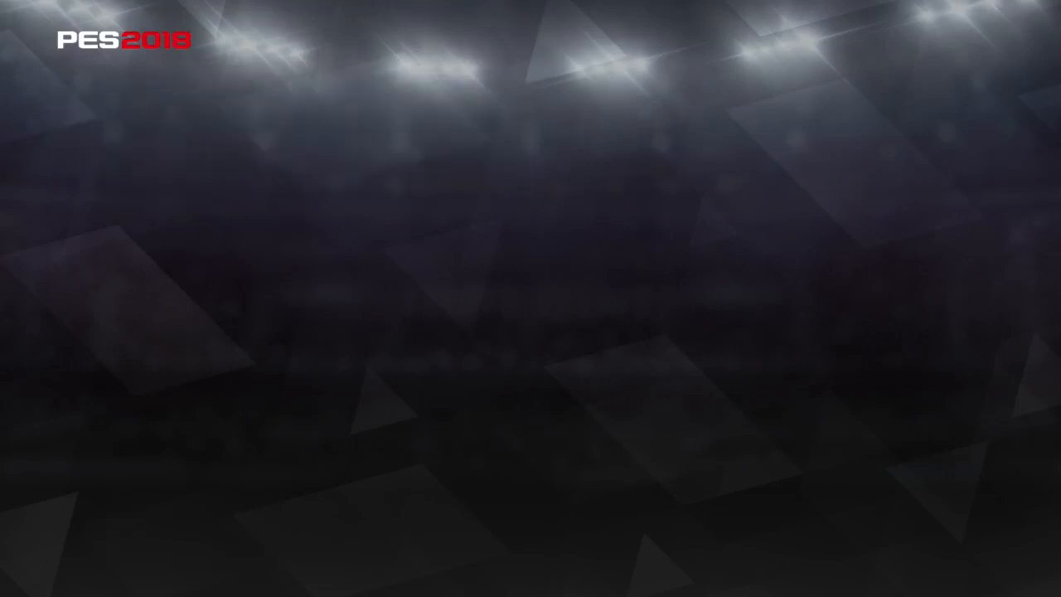
{"action": "key", "text": "Down"}
{"action": "key", "text": "Down"}
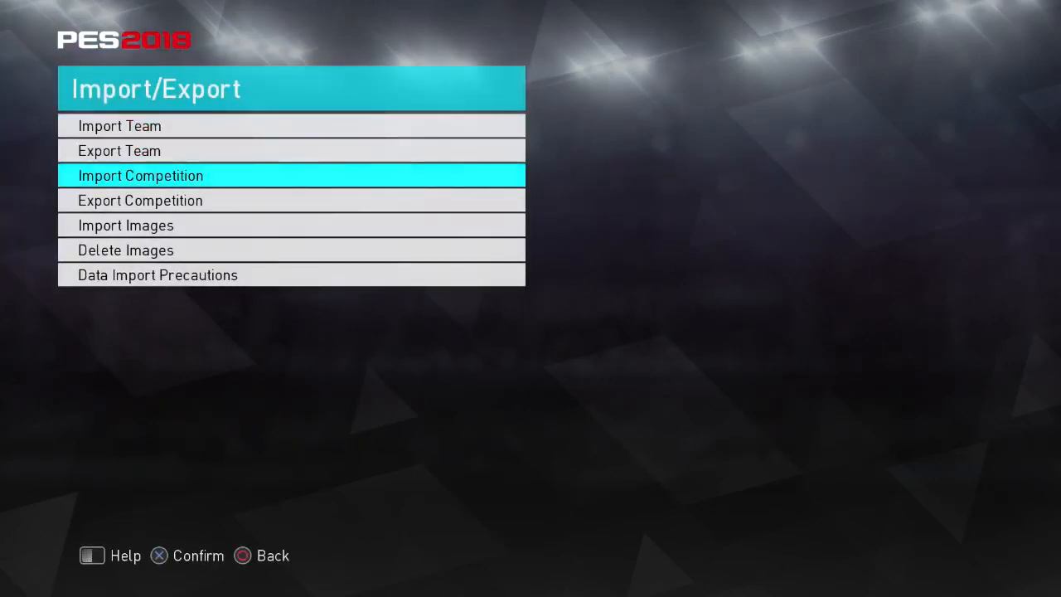
{"action": "key", "text": "Up"}
{"action": "key", "text": "Up"}
{"action": "key", "text": "Return"}
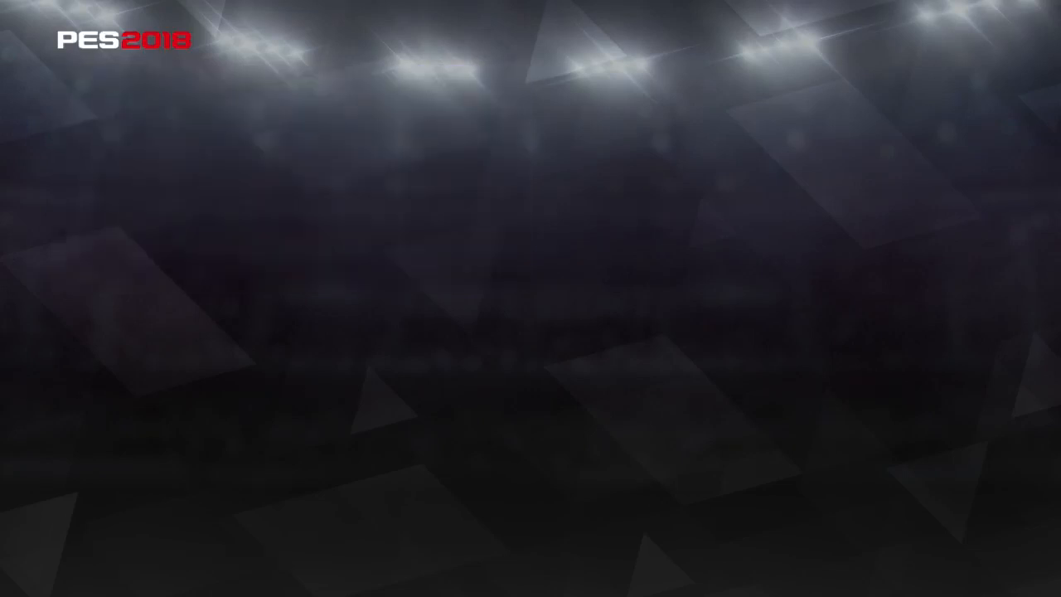
{"action": "key", "text": "Return"}
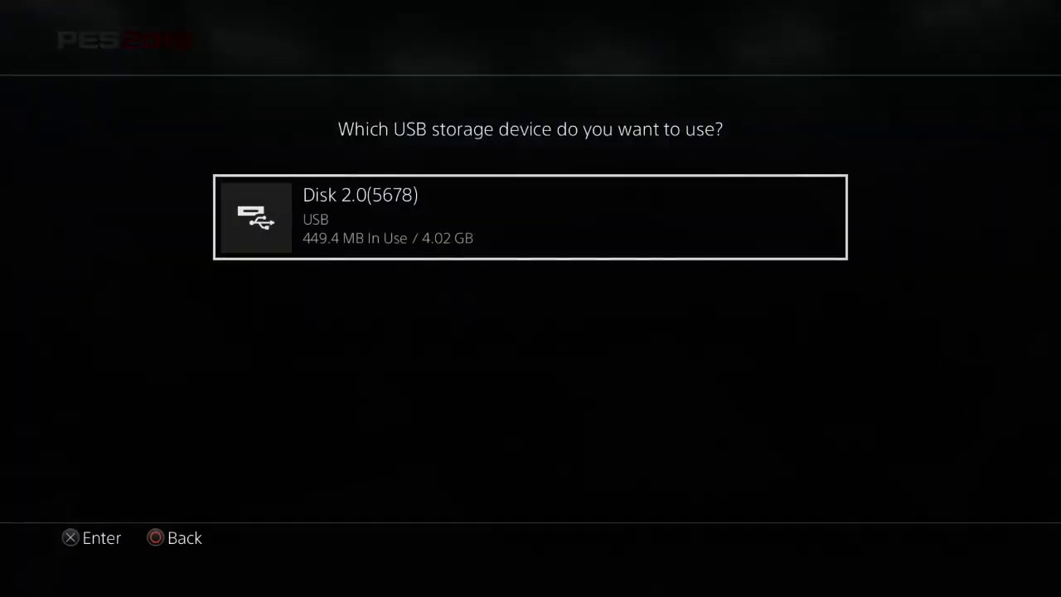
{"action": "key", "text": "Return"}
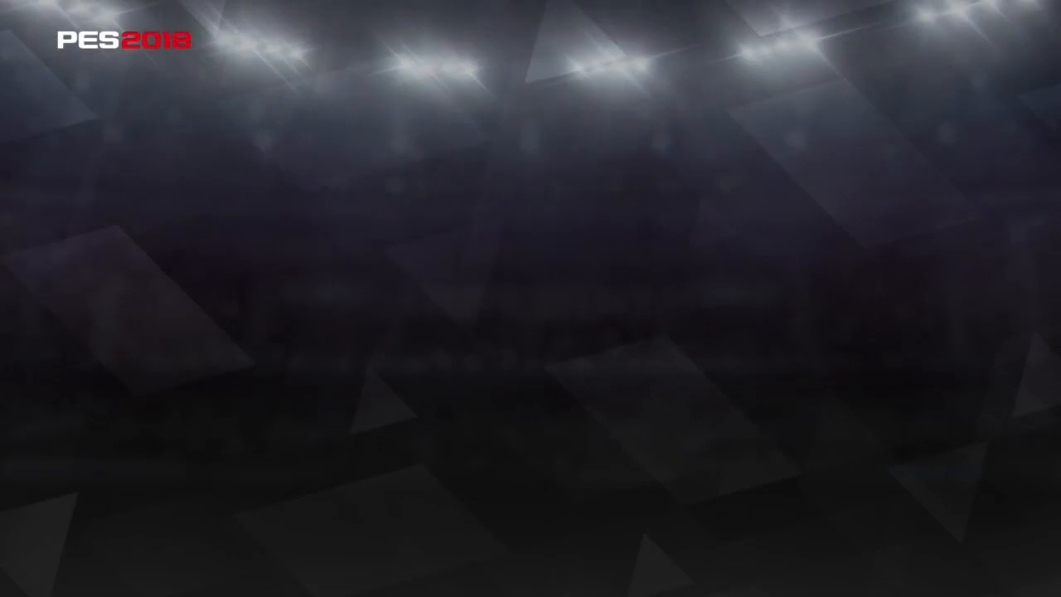
Select all team files available for import and review the full list of Spanish, English, Italian and German teams
{"action": "key", "text": "Down"}
{"action": "key", "text": "s"}
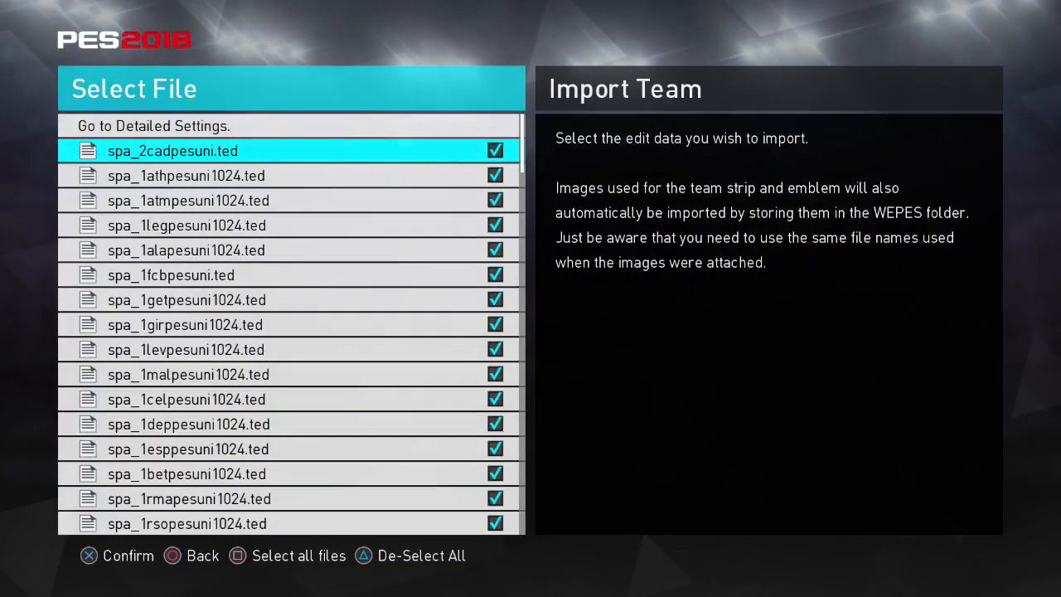
{"action": "key", "text": "Page_Down"}
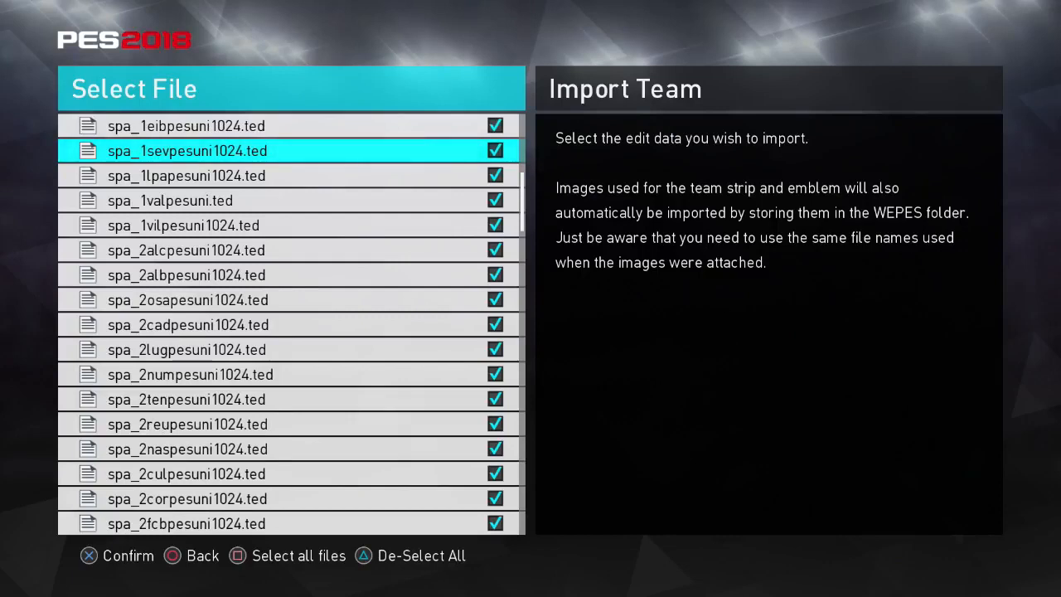
{"action": "key", "text": "Page_Down"}
{"action": "key", "text": "Page_Down"}
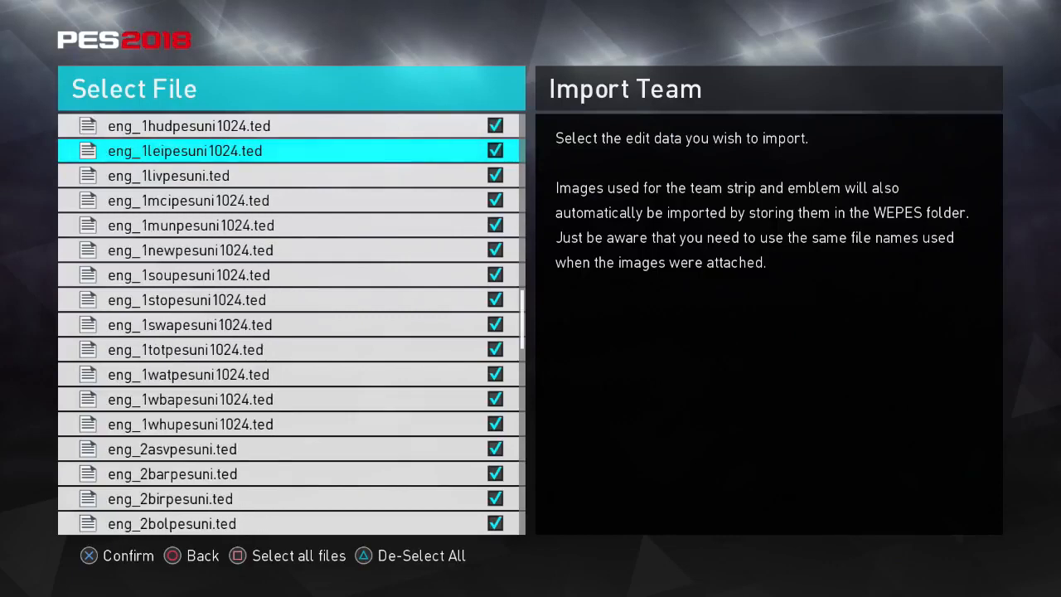
{"action": "key", "text": "Page_Down"}
{"action": "key", "text": "Page_Down"}
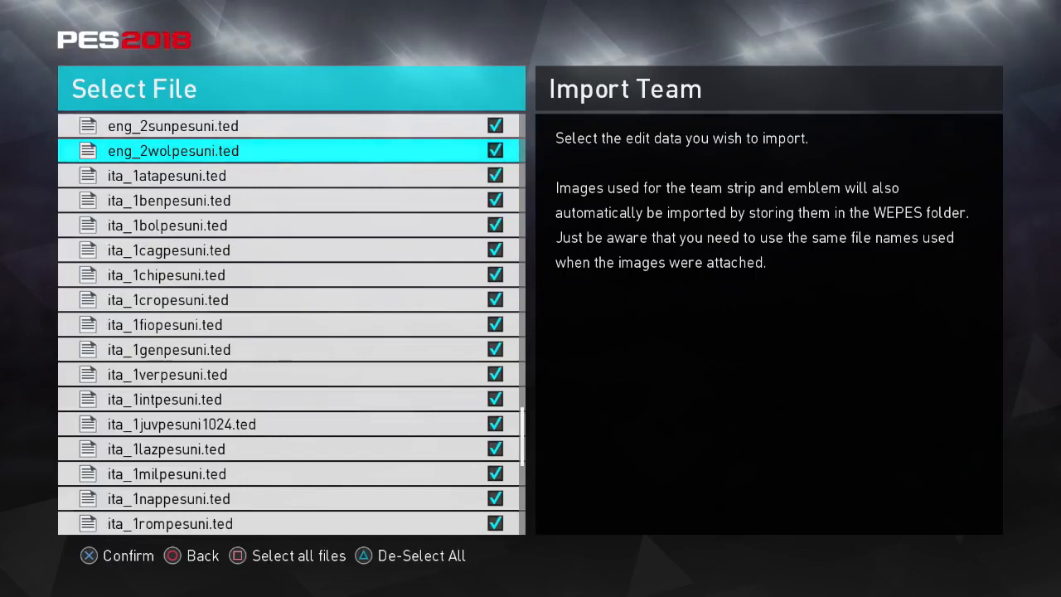
{"action": "key", "text": "Page_Down"}
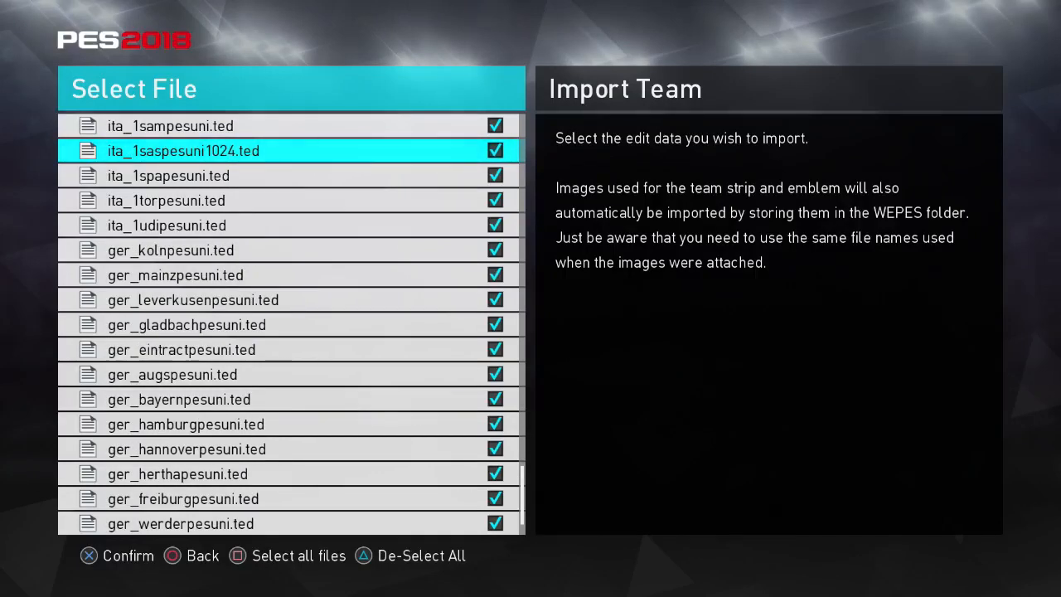
{"action": "key", "text": "Page_Down"}
{"action": "key", "text": "Page_Down"}
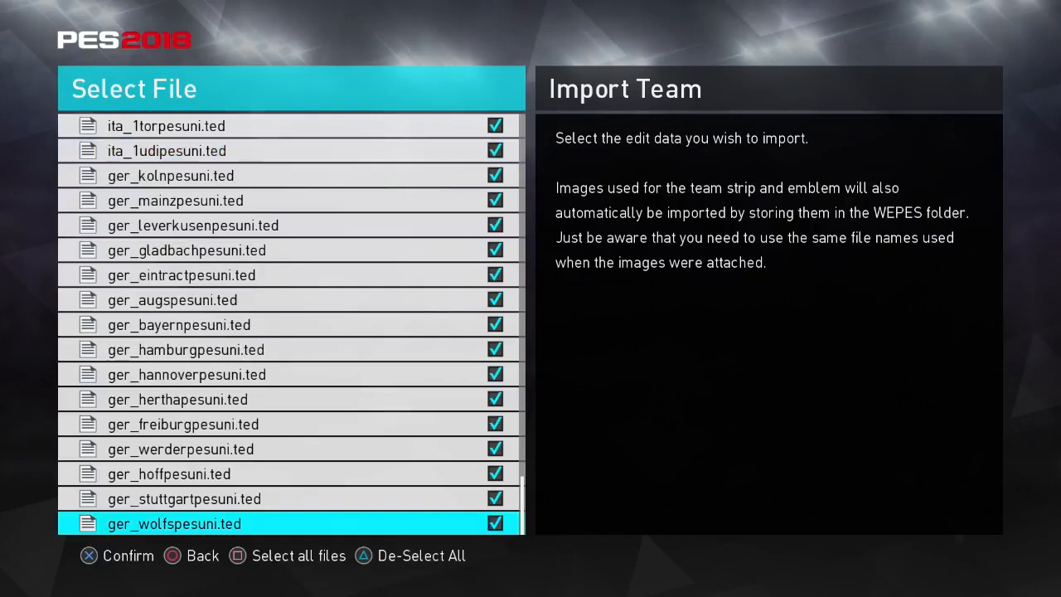
{"action": "key", "text": "Page_Up"}
{"action": "key", "text": "Page_Up"}
{"action": "key", "text": "Page_Up"}
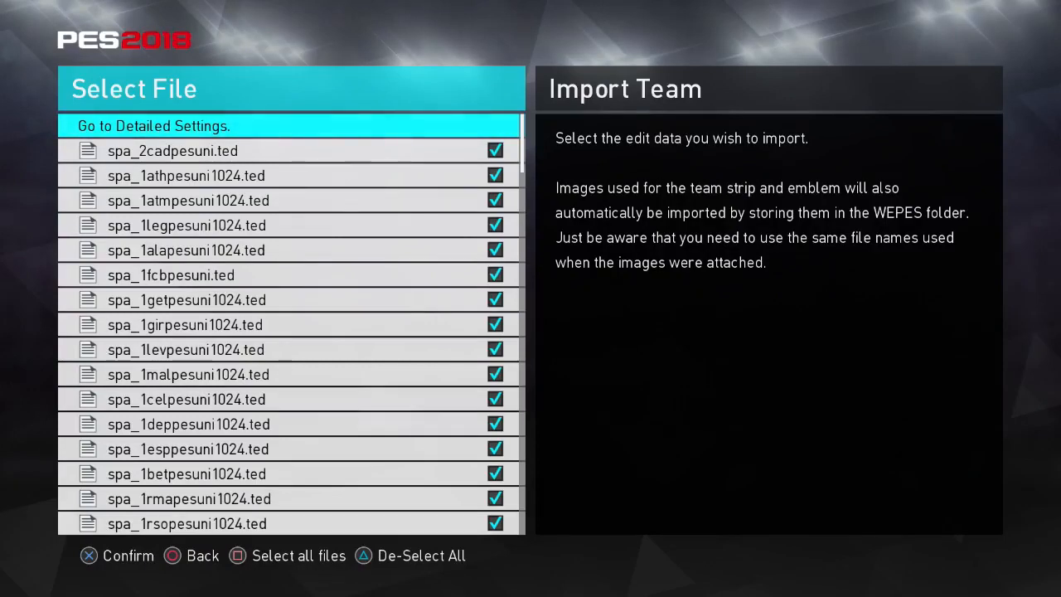
{"action": "key", "text": "Down"}
{"action": "key", "text": "Up"}
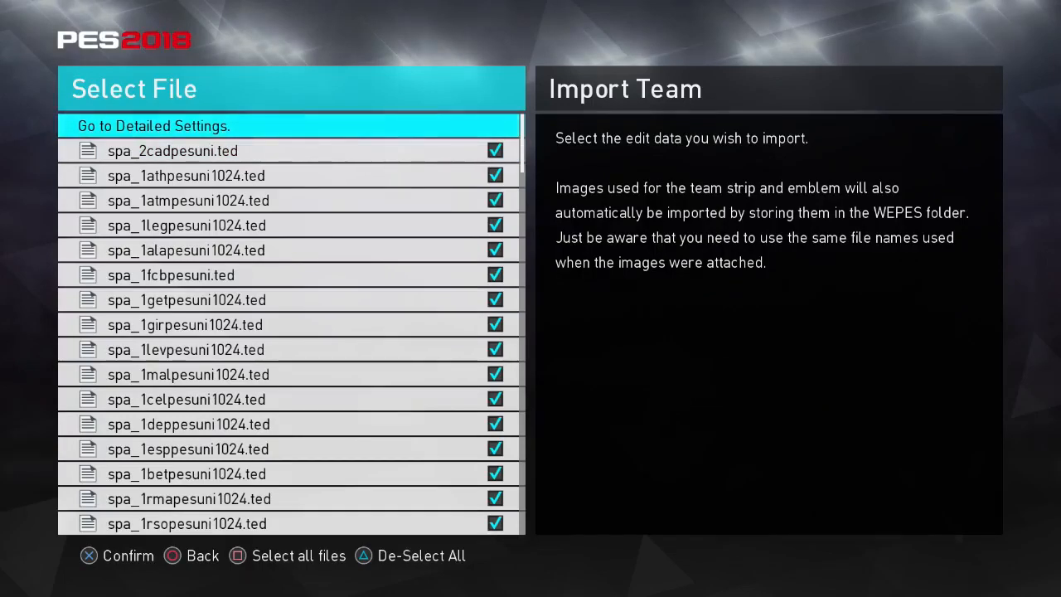
Import the selected team files with player and squad data applied and overwriting of same-name images left off
{"action": "key", "text": "Return"}
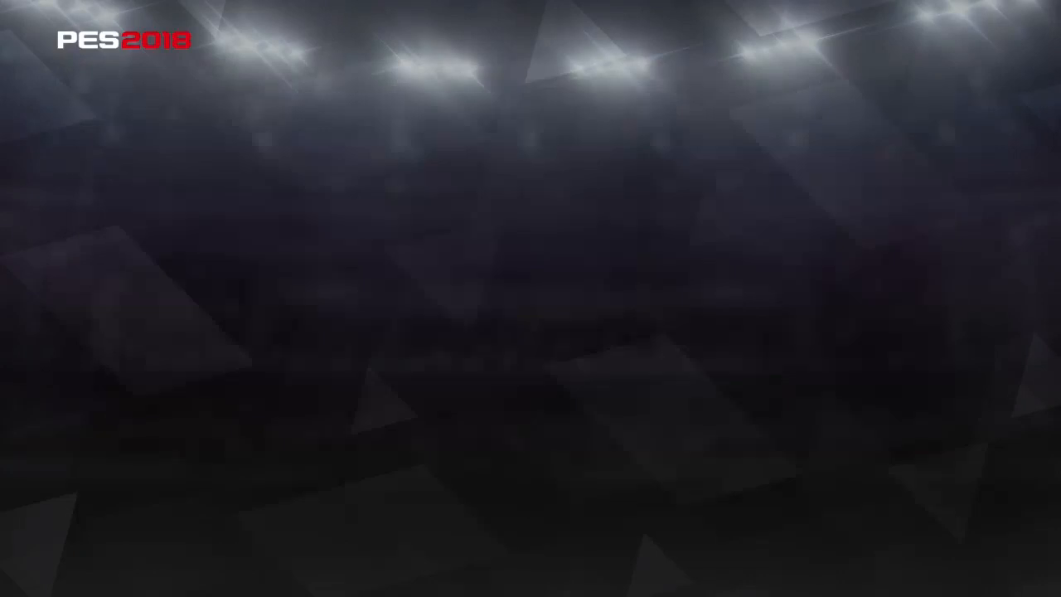
{"action": "key", "text": "Up"}
{"action": "key", "text": "Up"}
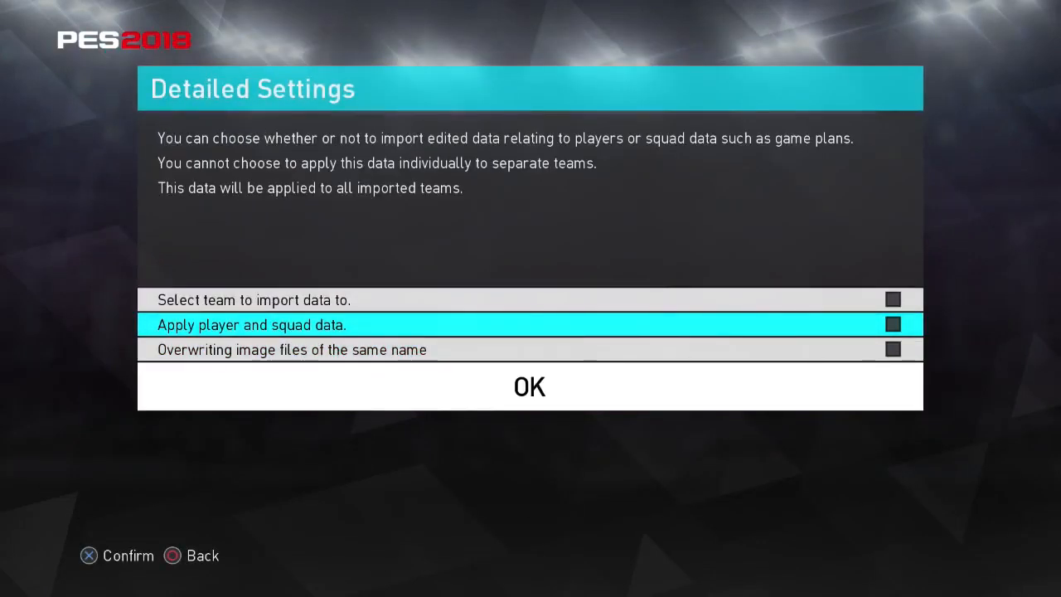
{"action": "key", "text": "Return"}
{"action": "key", "text": "Down"}
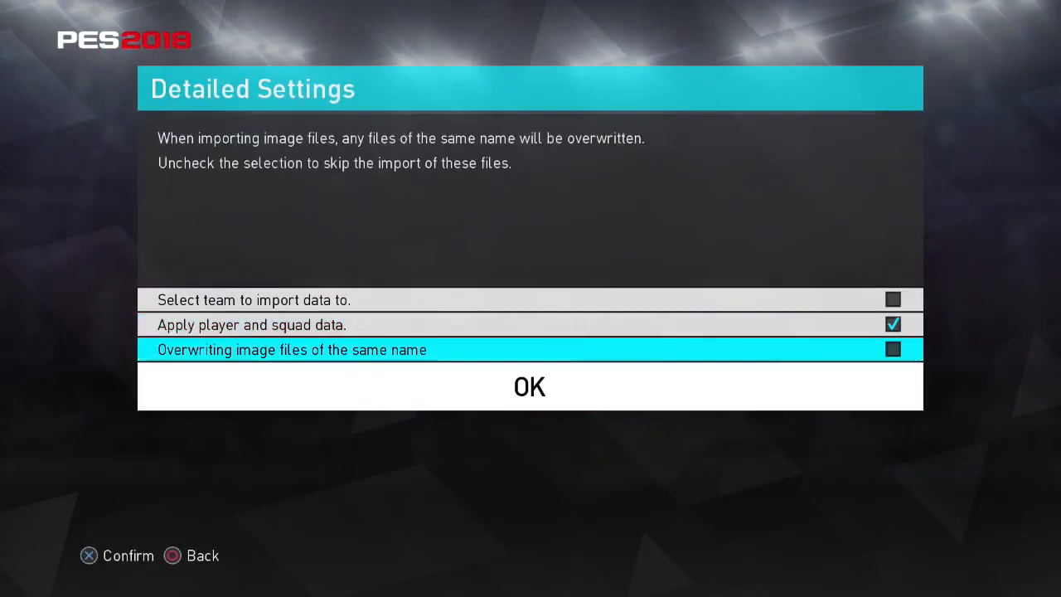
{"action": "key", "text": "Down"}
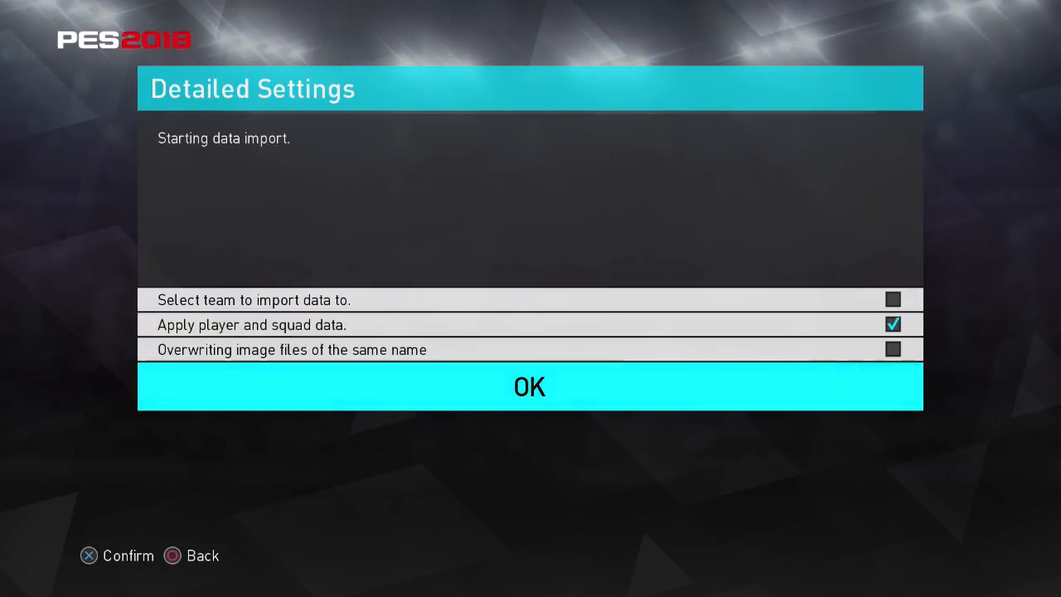
{"action": "key", "text": "Up"}
{"action": "key", "text": "Up"}
{"action": "key", "text": "Down"}
{"action": "key", "text": "Down"}
{"action": "key", "text": "Return"}
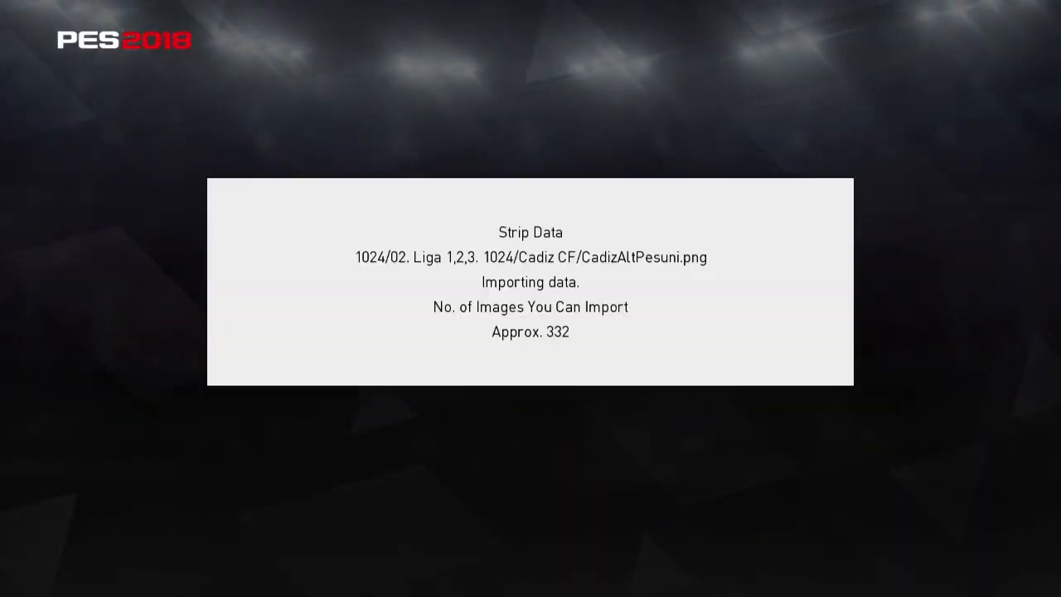
{"action": "key", "text": "Return"}
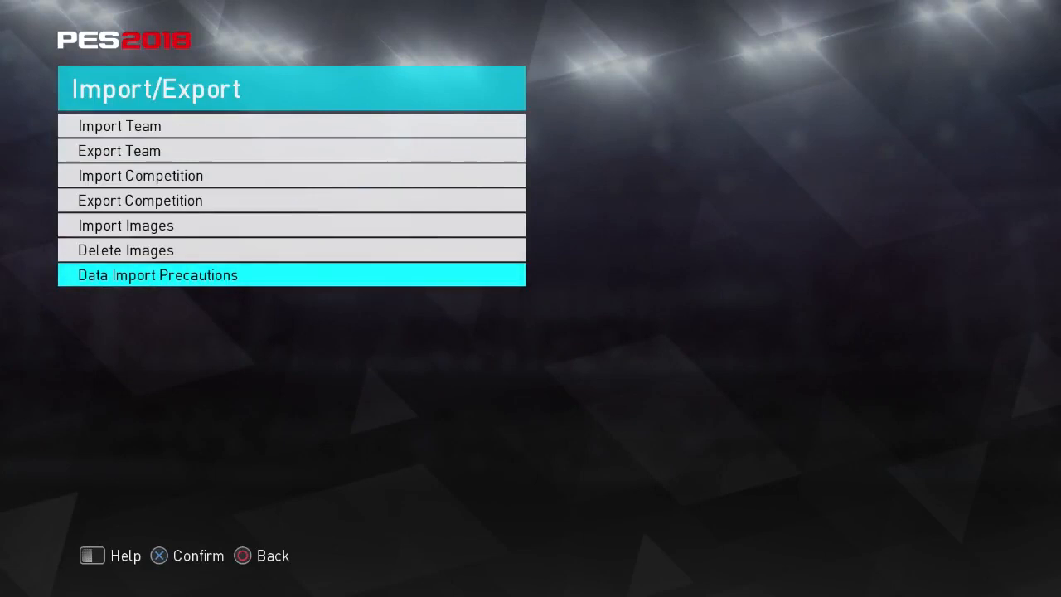
Save the edit data after the team import, overwriting the existing Edit Data save
{"action": "key", "text": "Escape"}
{"action": "key", "text": "Down"}
{"action": "key", "text": "Return"}
{"action": "key", "text": "Right"}
{"action": "key", "text": "Return"}
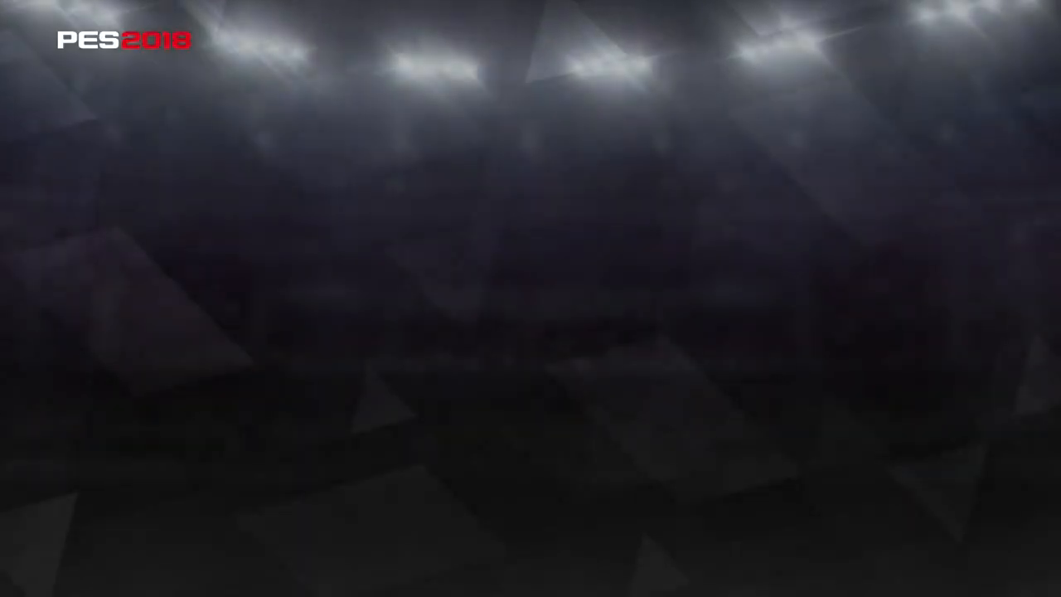
{"action": "key", "text": "Right"}
{"action": "key", "text": "Return"}
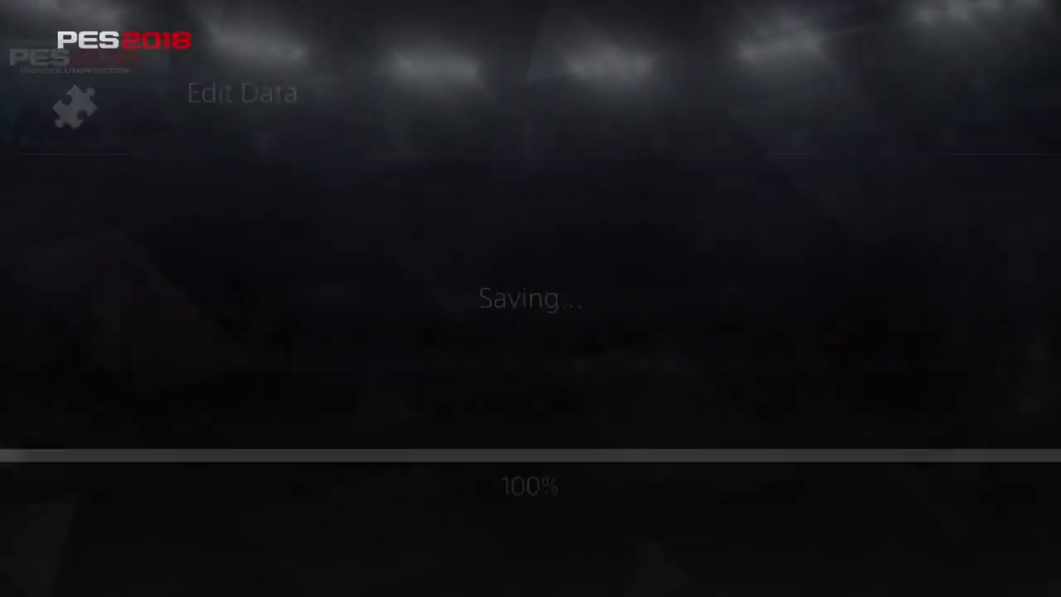
{"action": "key", "text": "Return"}
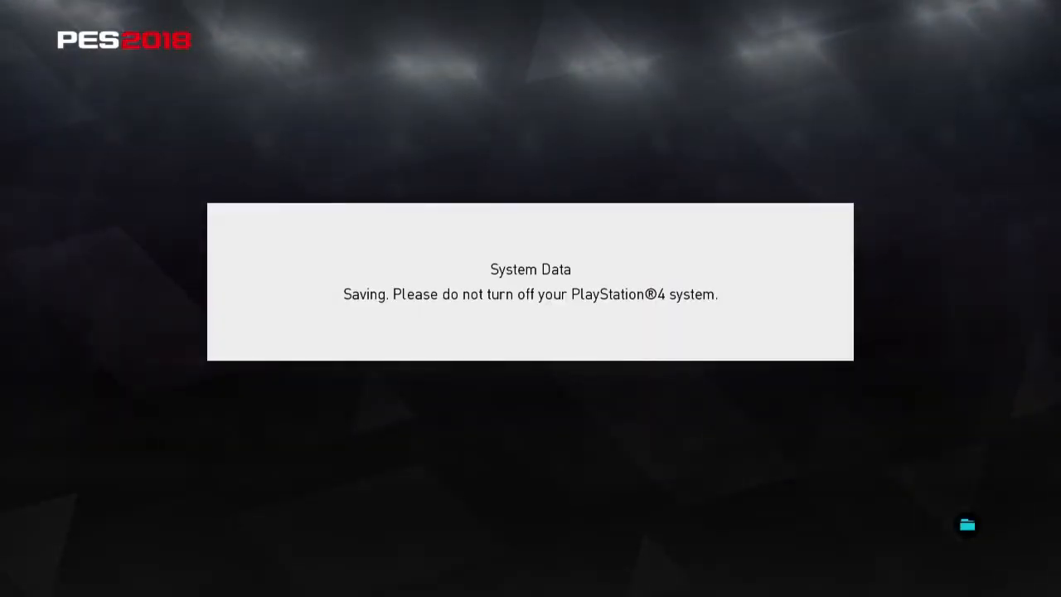
Open the team editor and look through the league list from Premier League down to Serie B ConTe.it
{"action": "key", "text": "Escape"}
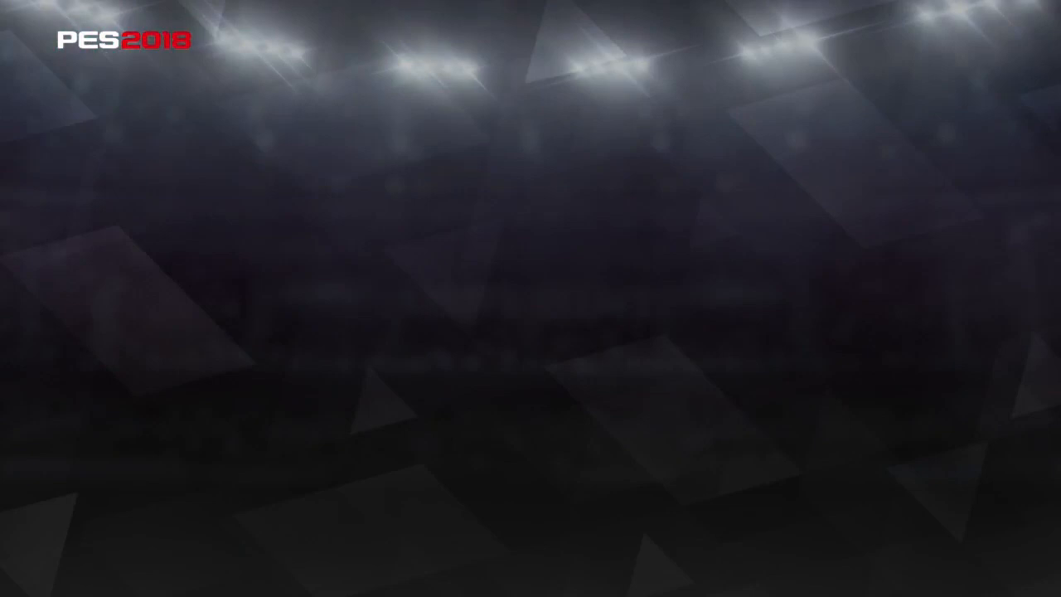
{"action": "key", "text": "Down"}
{"action": "key", "text": "Down"}
{"action": "key", "text": "Down"}
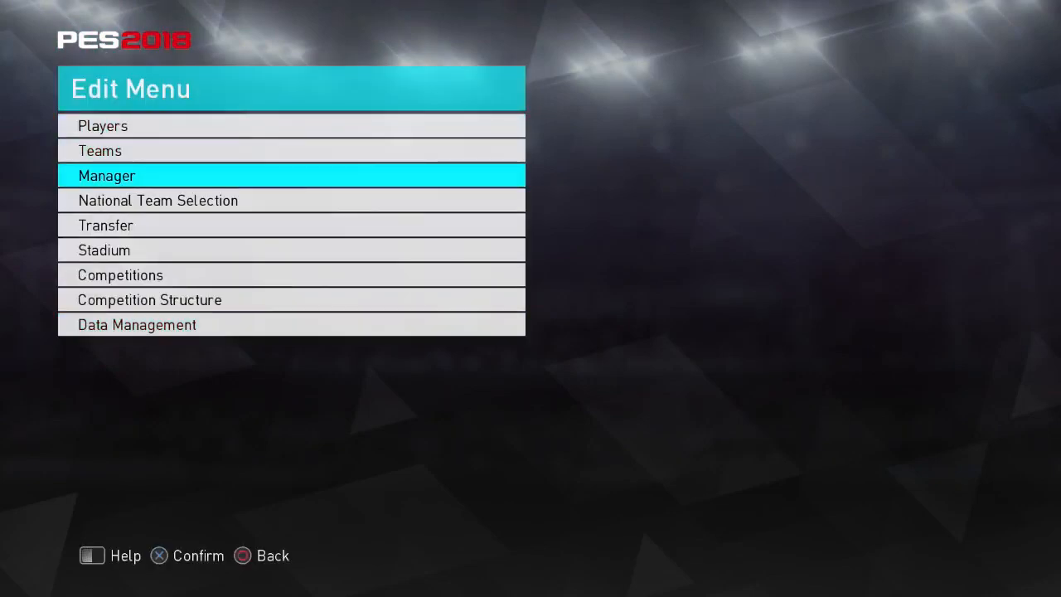
{"action": "key", "text": "Return"}
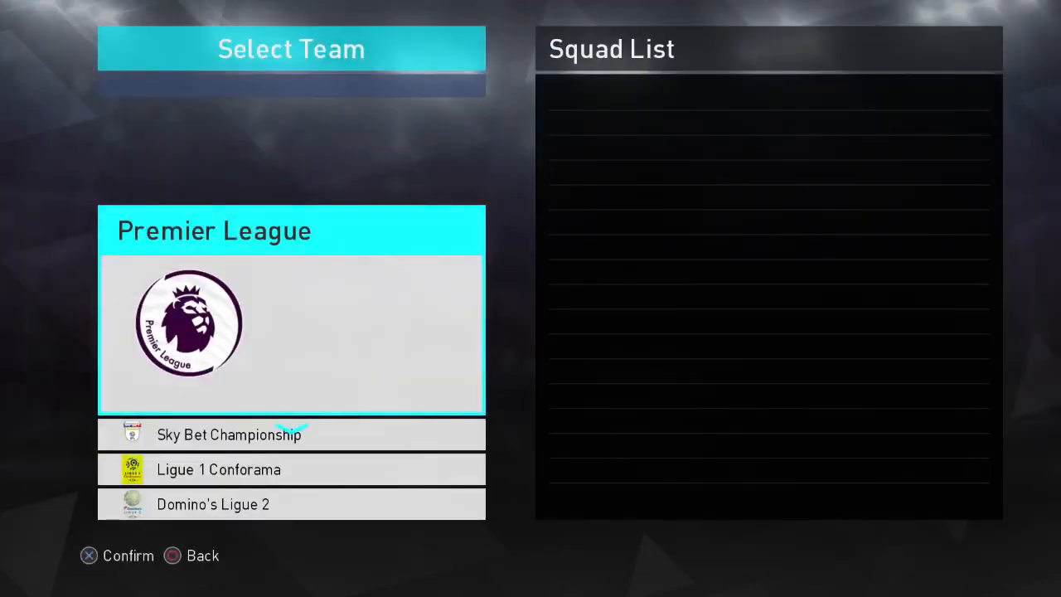
{"action": "key", "text": "Down"}
{"action": "key", "text": "Down"}
{"action": "key", "text": "Down"}
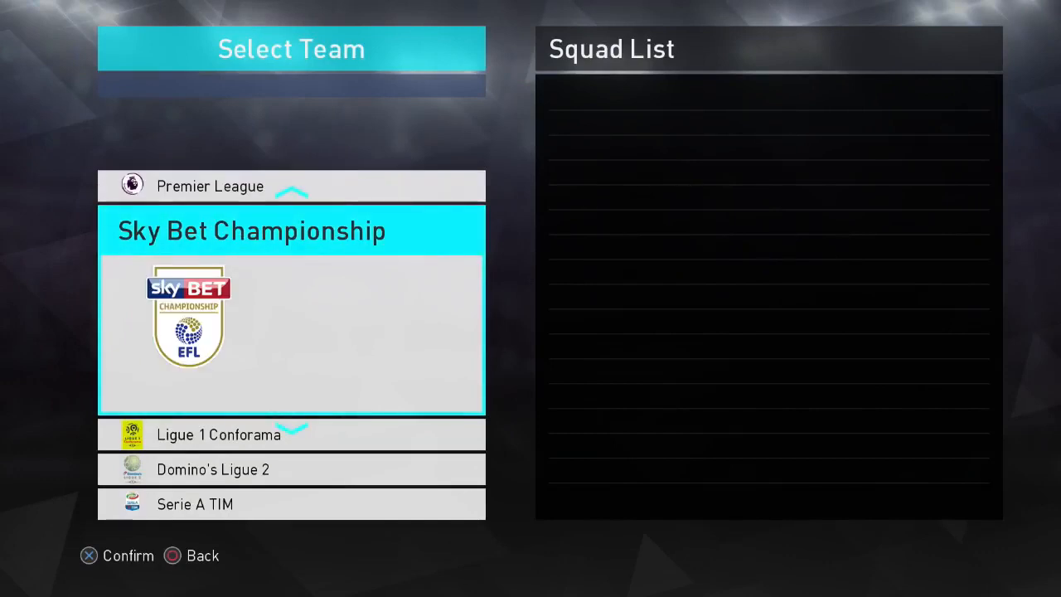
{"action": "key", "text": "Down"}
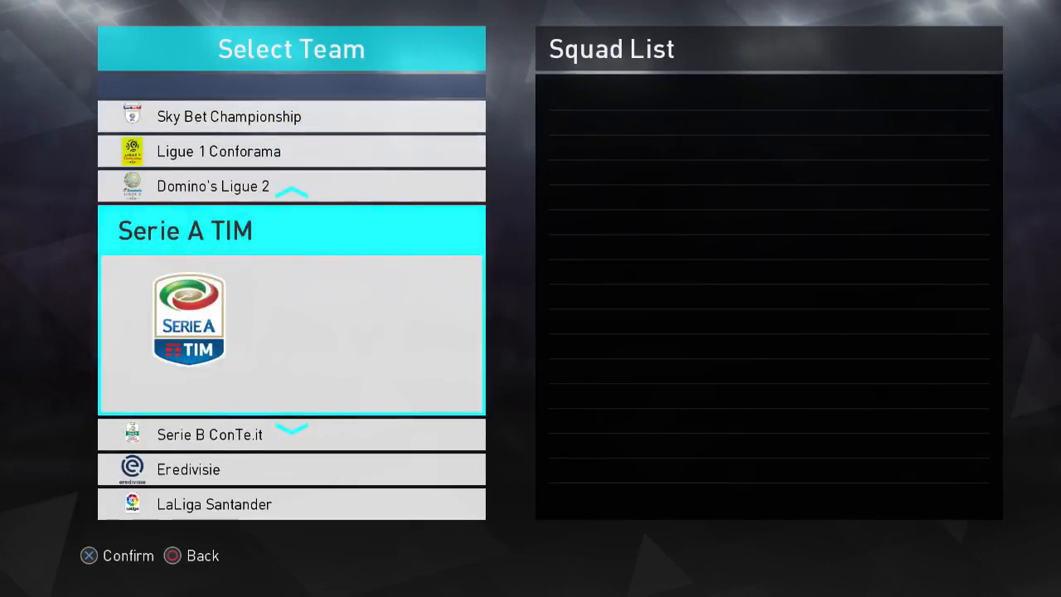
{"action": "key", "text": "Down"}
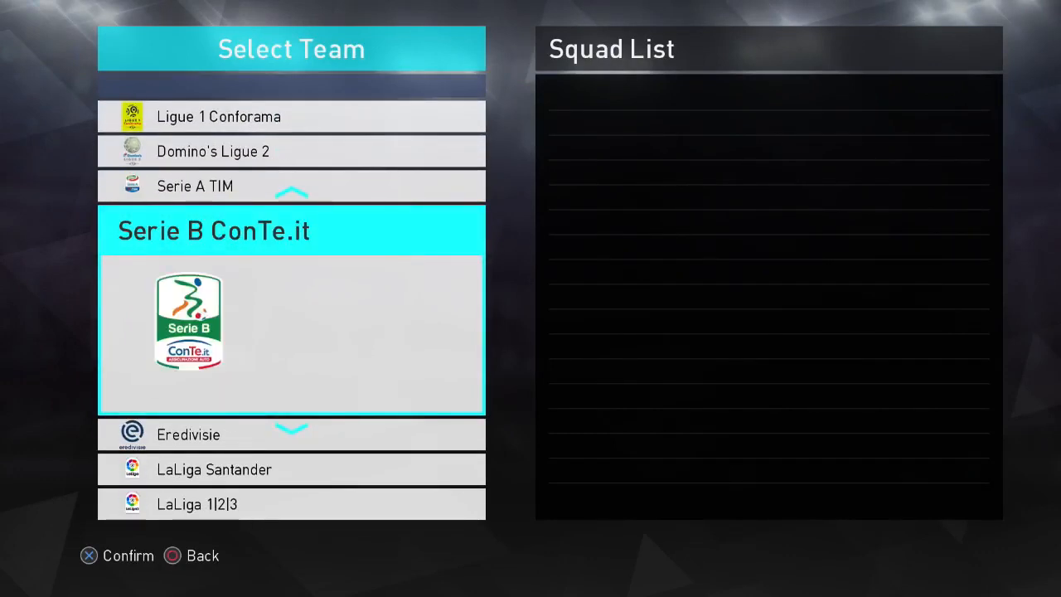
Check the Serie B ConTe.it, LaLiga 1|2|3 and Liga NOS entries while moving through the league list to Bundesliga
{"action": "key", "text": "Return"}
{"action": "key", "text": "Down"}
{"action": "key", "text": "Escape"}
{"action": "key", "text": "Down"}
{"action": "key", "text": "Down"}
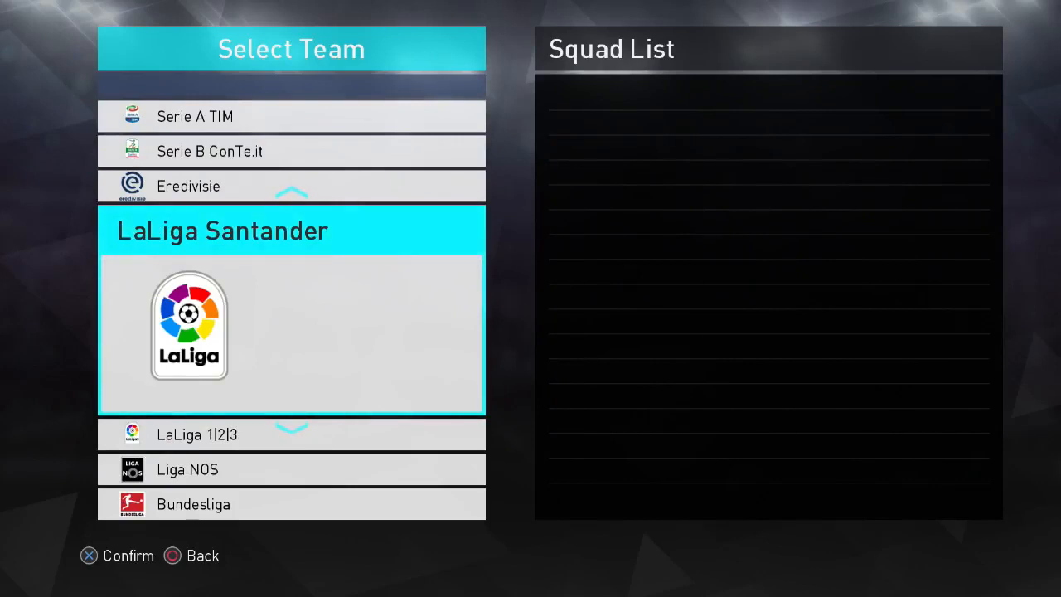
{"action": "key", "text": "Down"}
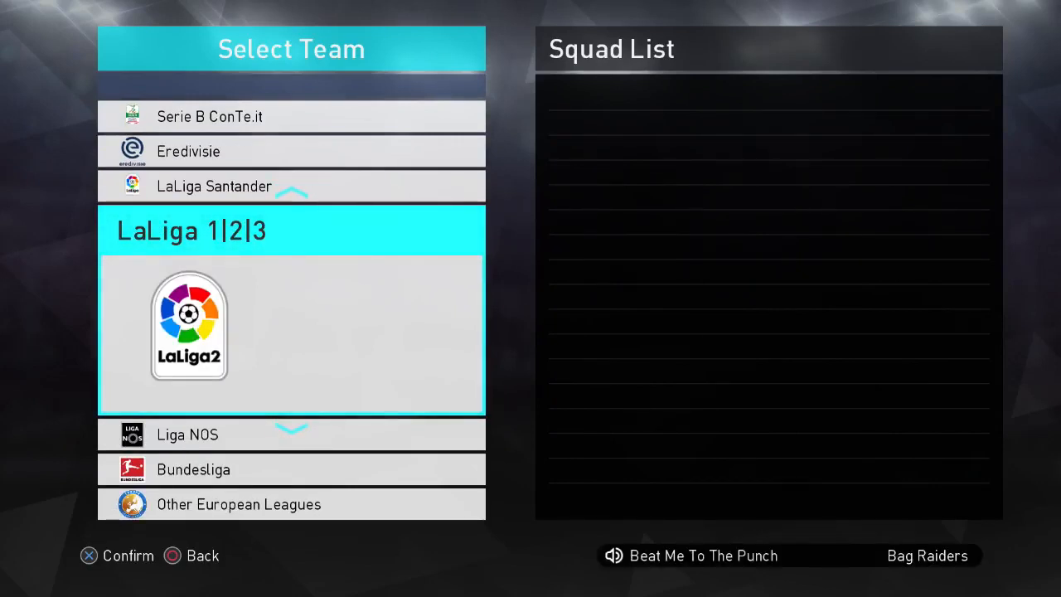
{"action": "key", "text": "Return"}
{"action": "key", "text": "Escape"}
{"action": "key", "text": "Down"}
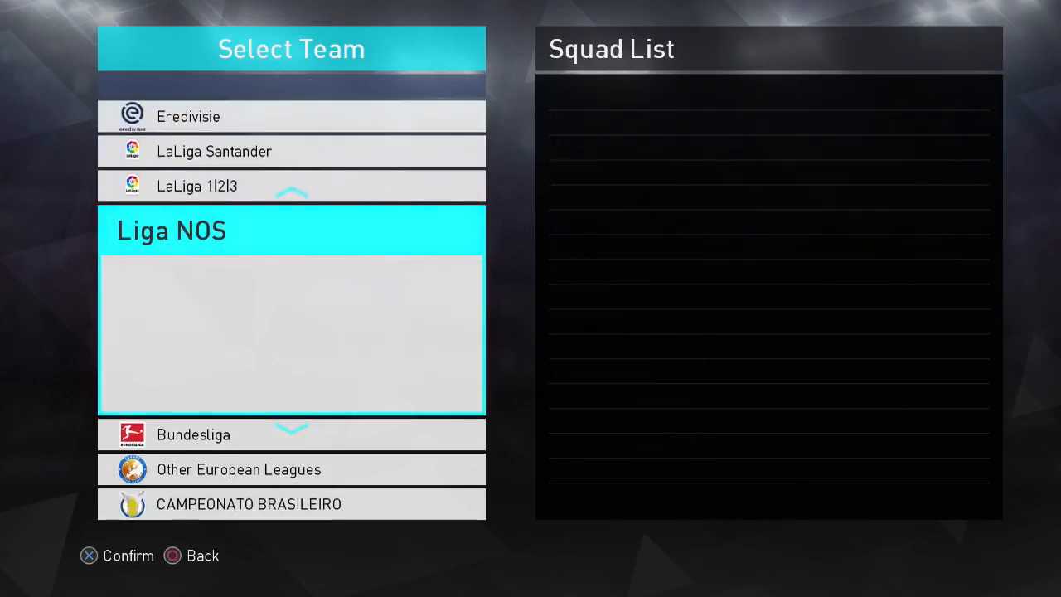
{"action": "key", "text": "Return"}
{"action": "key", "text": "Escape"}
{"action": "key", "text": "Down"}
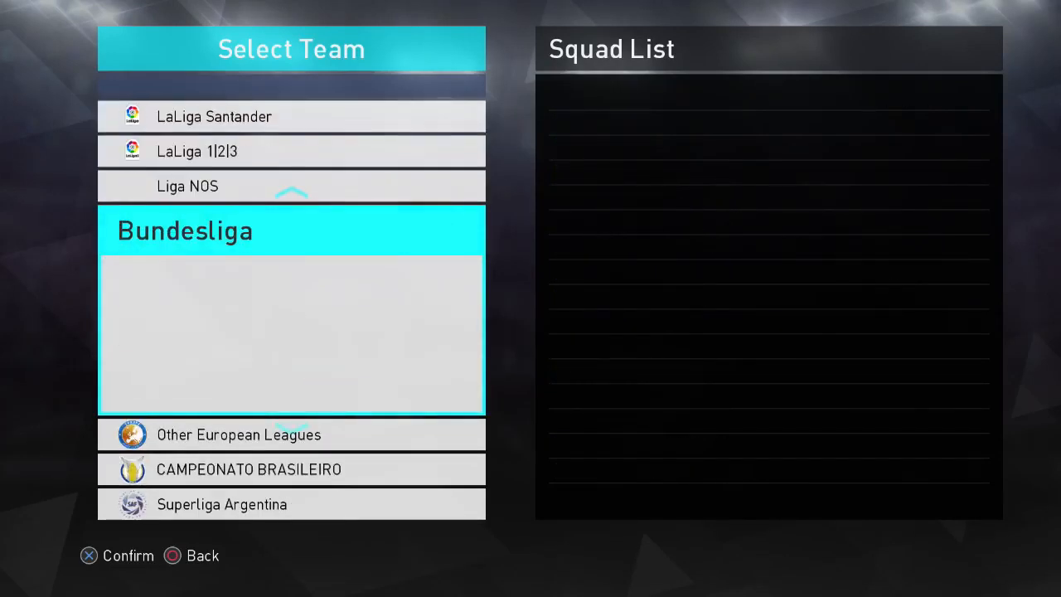
Examine the Bundesliga clubs and their squad lists for fictional teams, and return to the Edit Menu
{"action": "key", "text": "Return"}
{"action": "key", "text": "Down"}
{"action": "key", "text": "Down"}
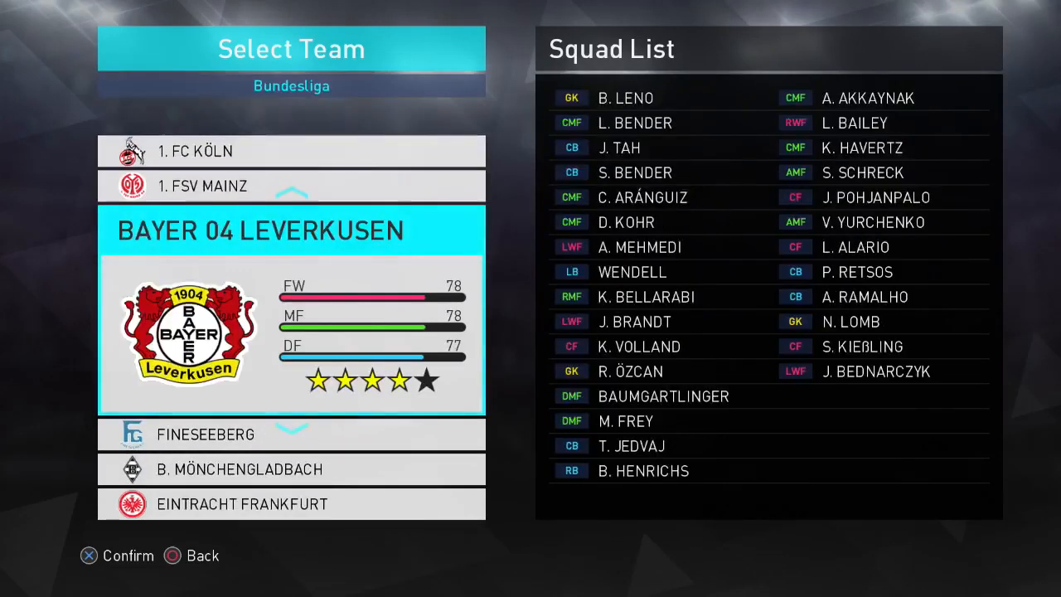
{"action": "key", "text": "Down"}
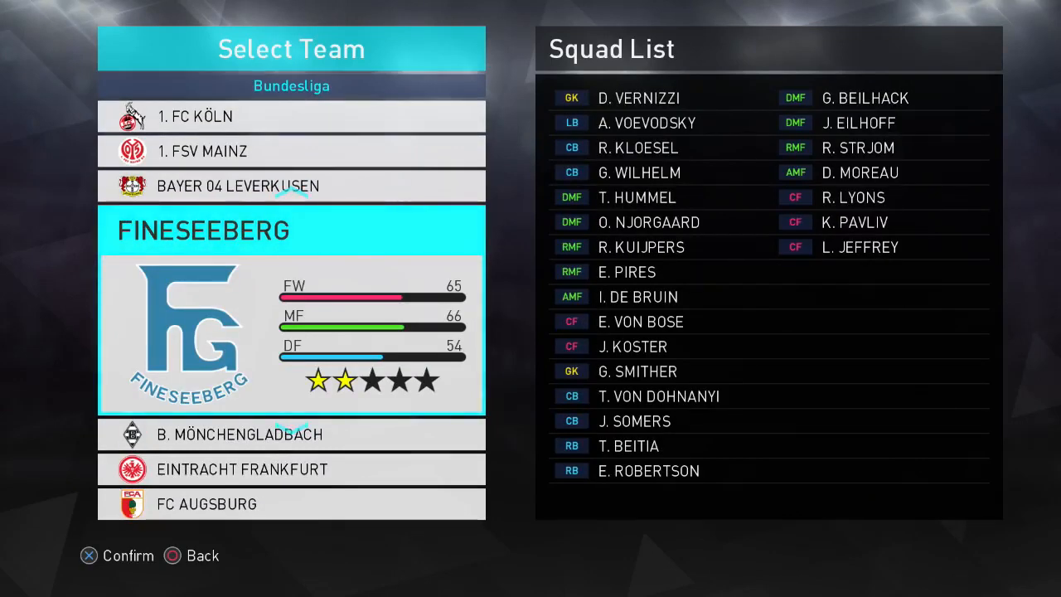
{"action": "key", "text": "Down"}
{"action": "key", "text": "Down"}
{"action": "key", "text": "Down"}
{"action": "key", "text": "Down"}
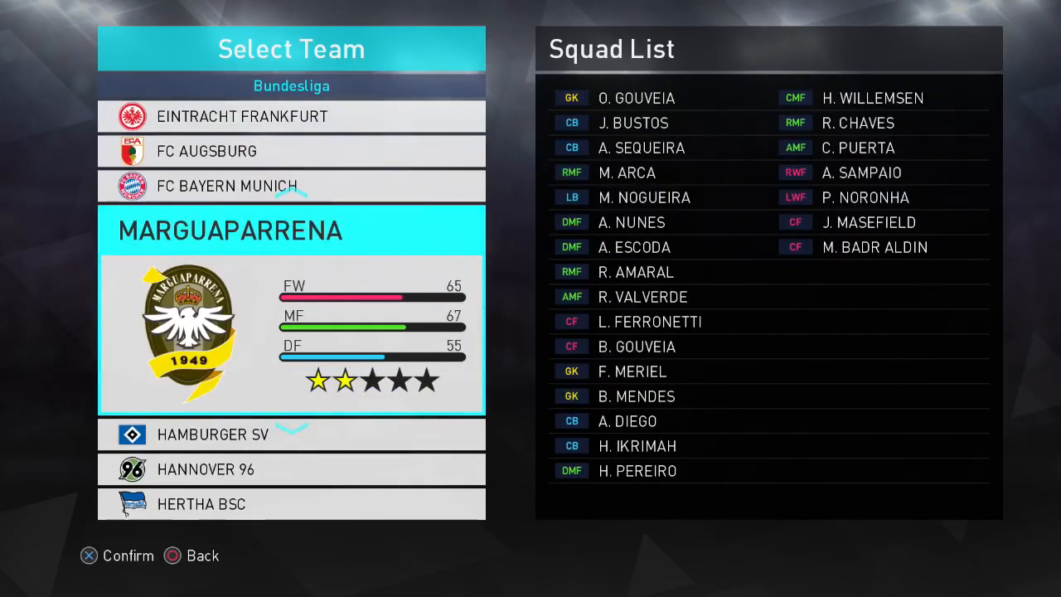
{"action": "key", "text": "Down"}
{"action": "key", "text": "Down"}
{"action": "key", "text": "Down"}
{"action": "key", "text": "Down"}
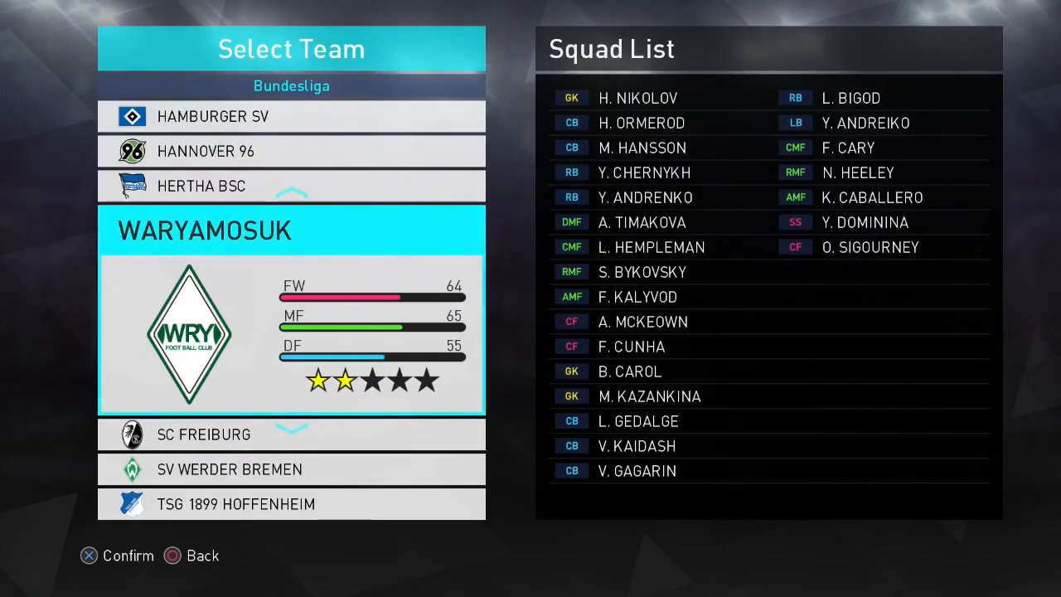
{"action": "key", "text": "Escape"}
{"action": "key", "text": "Escape"}
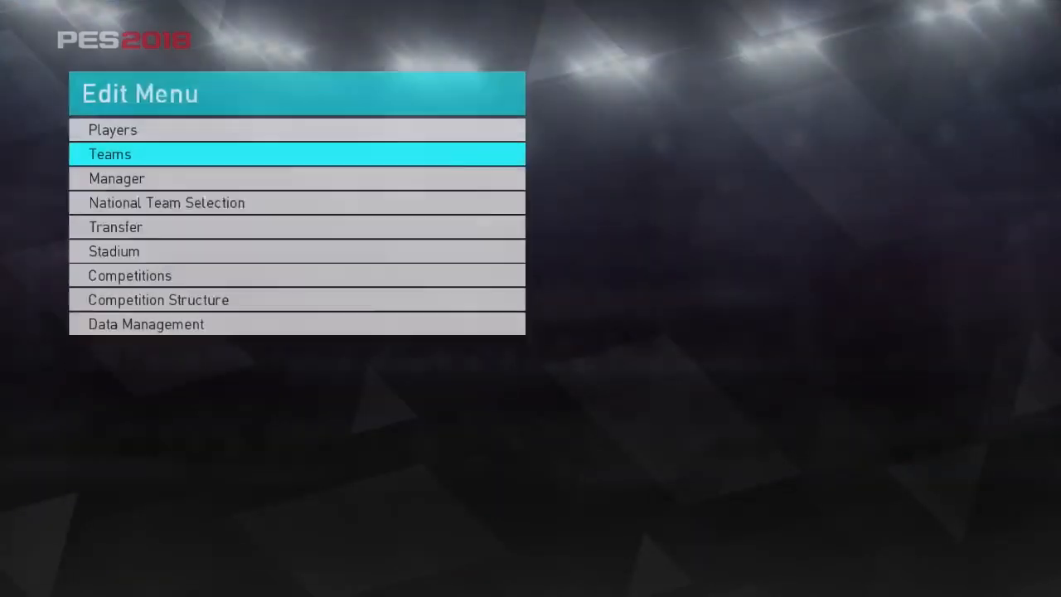
Open the league club lists in Competition Structure
{"action": "key", "text": "Up"}
{"action": "key", "text": "Up"}
{"action": "key", "text": "Up"}
{"action": "key", "text": "Down"}
{"action": "key", "text": "Up"}
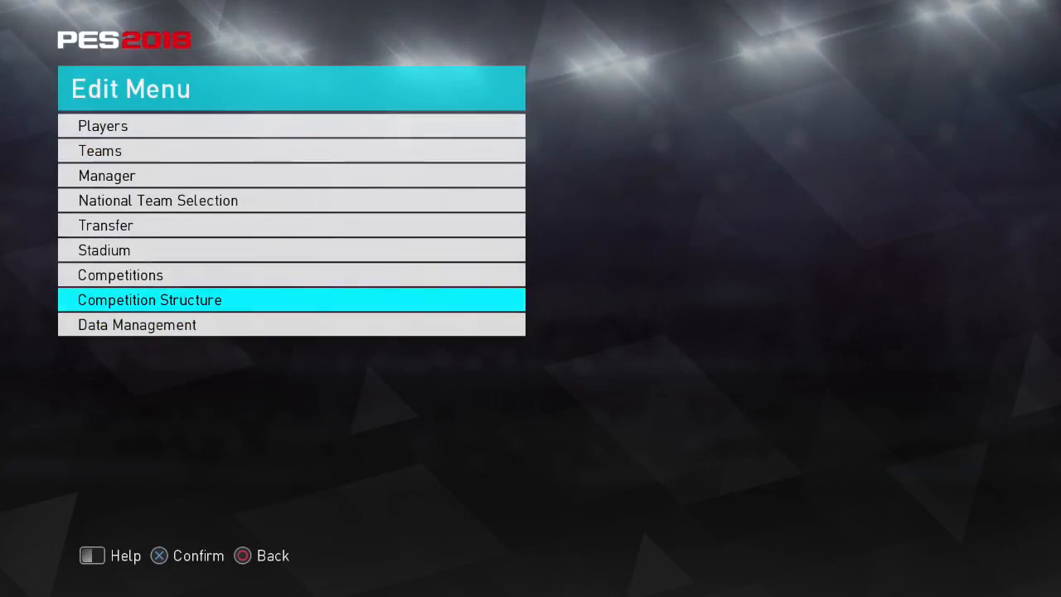
{"action": "key", "text": "Return"}
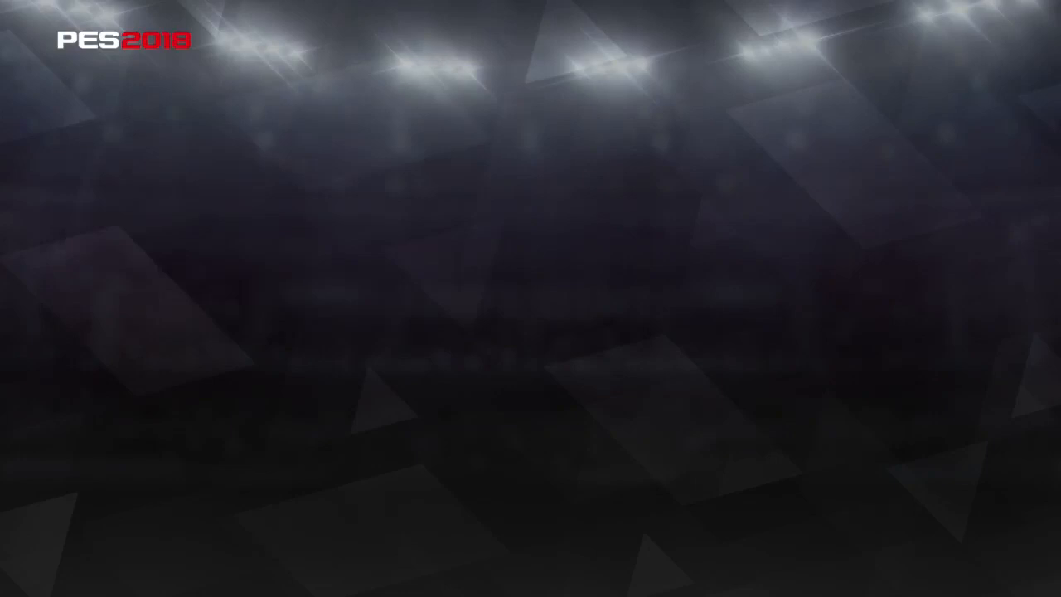
{"action": "key", "text": "Return"}
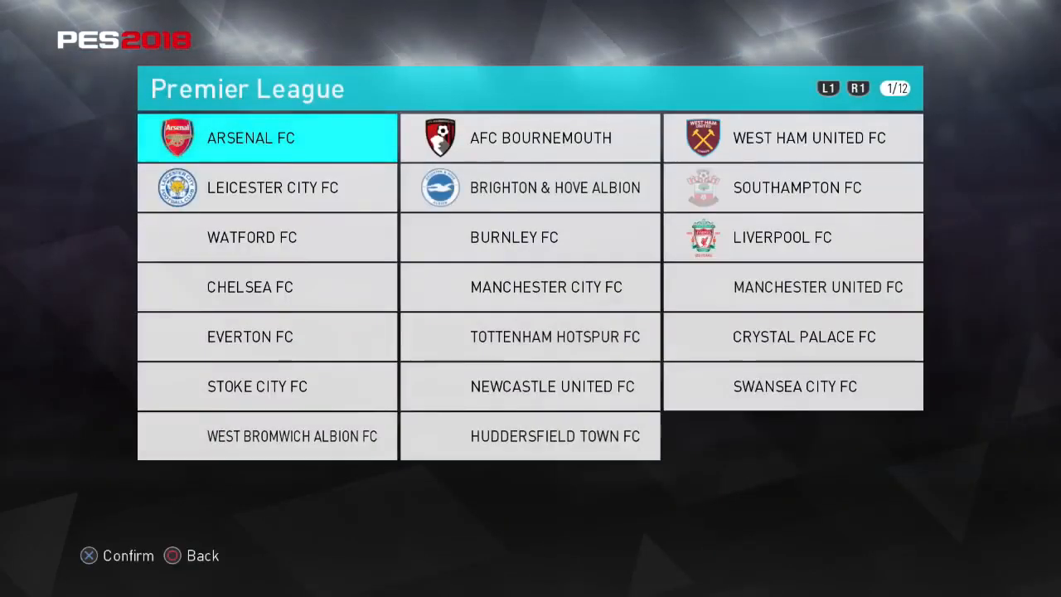
Swap Borussia Dortmund from Other European Leagues with Fineseeberg in the Bundesliga
{"action": "key", "text": "q"}
{"action": "key", "text": "Down"}
{"action": "key", "text": "Down"}
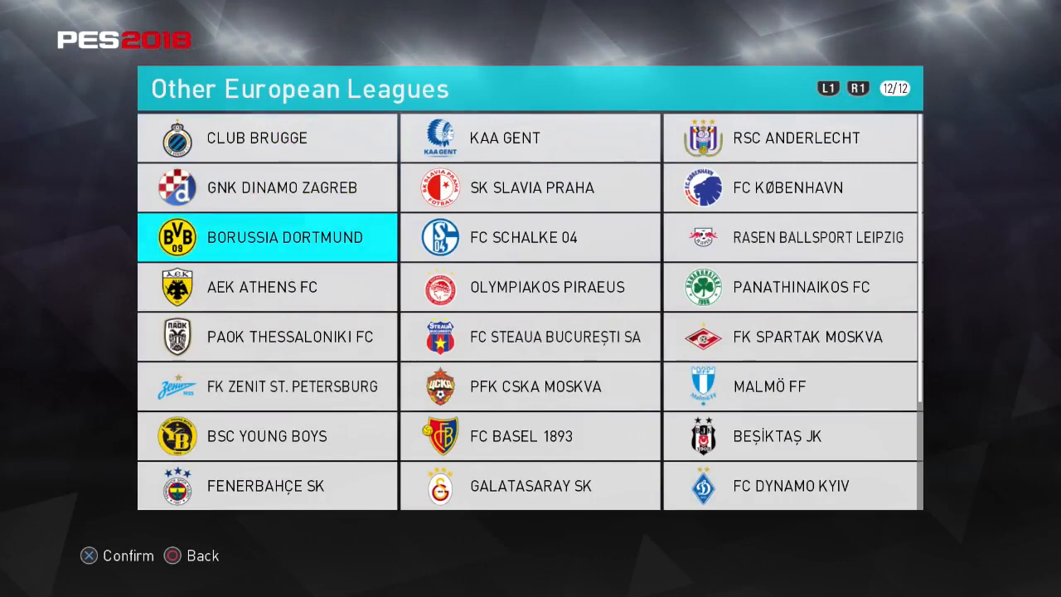
{"action": "key", "text": "Return"}
{"action": "key", "text": "q"}
{"action": "key", "text": "Right"}
{"action": "key", "text": "Right"}
{"action": "key", "text": "Down"}
{"action": "key", "text": "Right"}
{"action": "key", "text": "Return"}
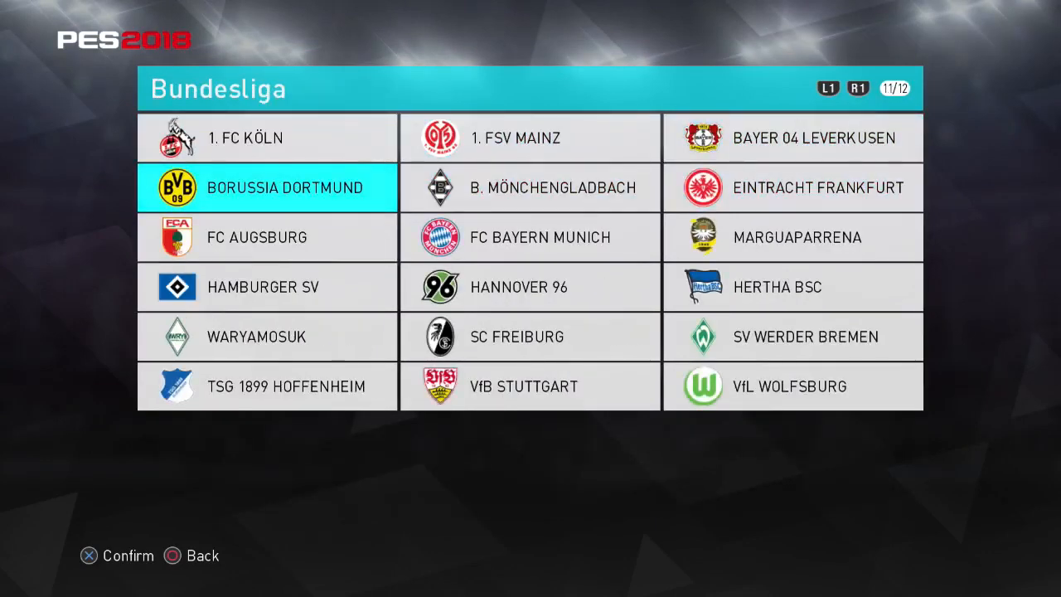
Swap Marguaparrena in the Bundesliga with FC Schalke 04 from Other European Leagues
{"action": "key", "text": "Right"}
{"action": "key", "text": "Right"}
{"action": "key", "text": "Down"}
{"action": "key", "text": "Left"}
{"action": "key", "text": "Right"}
{"action": "key", "text": "Return"}
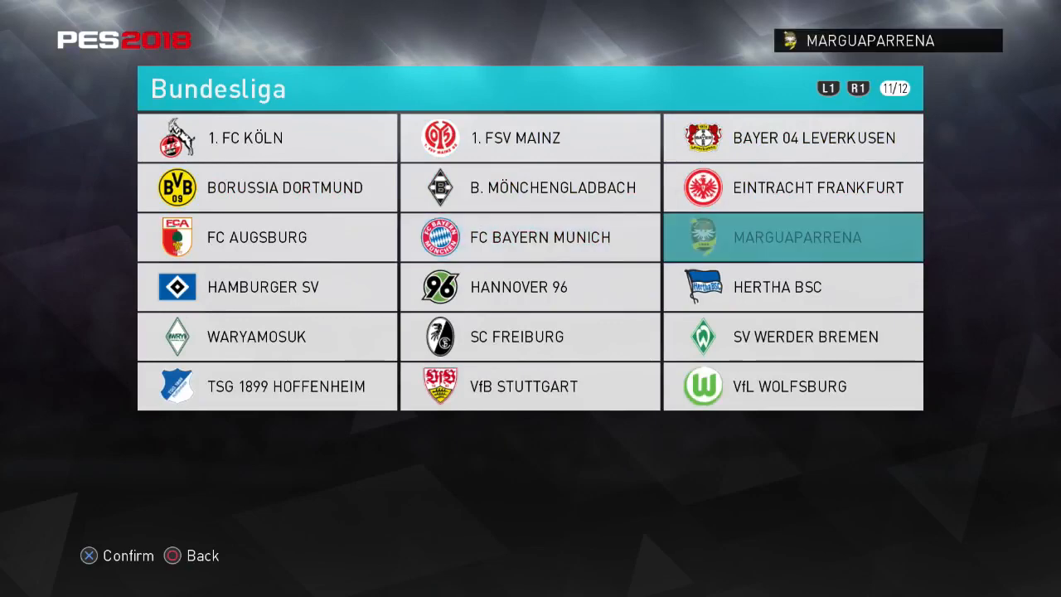
{"action": "key", "text": "e"}
{"action": "key", "text": "Right"}
{"action": "key", "text": "Return"}
Swap Rasen Ballsport Leipzig from Other European Leagues with Waryamosuk in the Bundesliga
{"action": "key", "text": "Right"}
{"action": "key", "text": "Return"}
{"action": "key", "text": "q"}
{"action": "key", "text": "Down"}
{"action": "key", "text": "Left"}
{"action": "key", "text": "Left"}
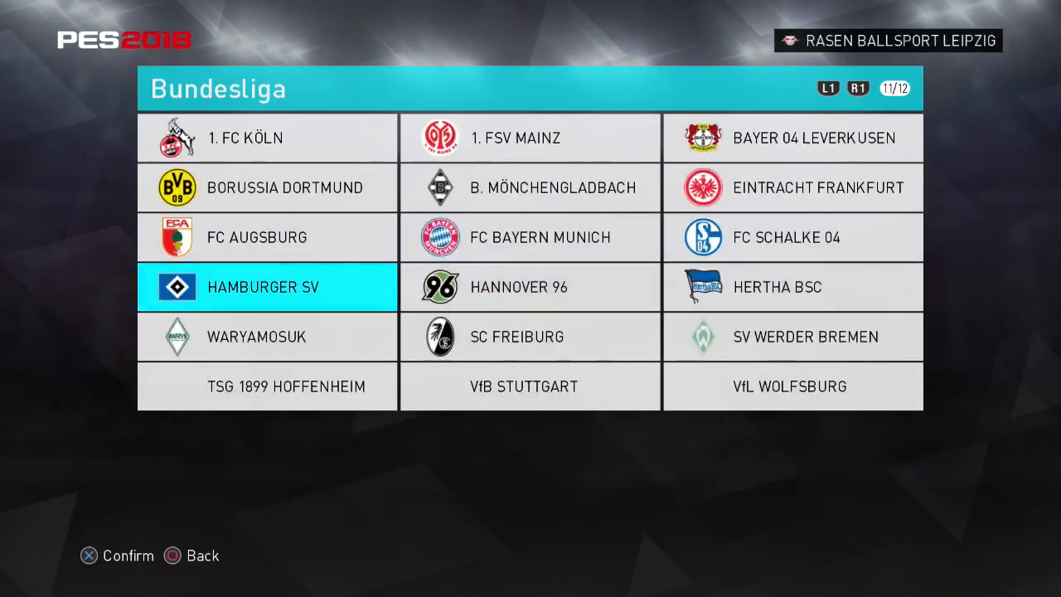
{"action": "key", "text": "Down"}
{"action": "key", "text": "Right"}
{"action": "key", "text": "Left"}
{"action": "key", "text": "Right"}
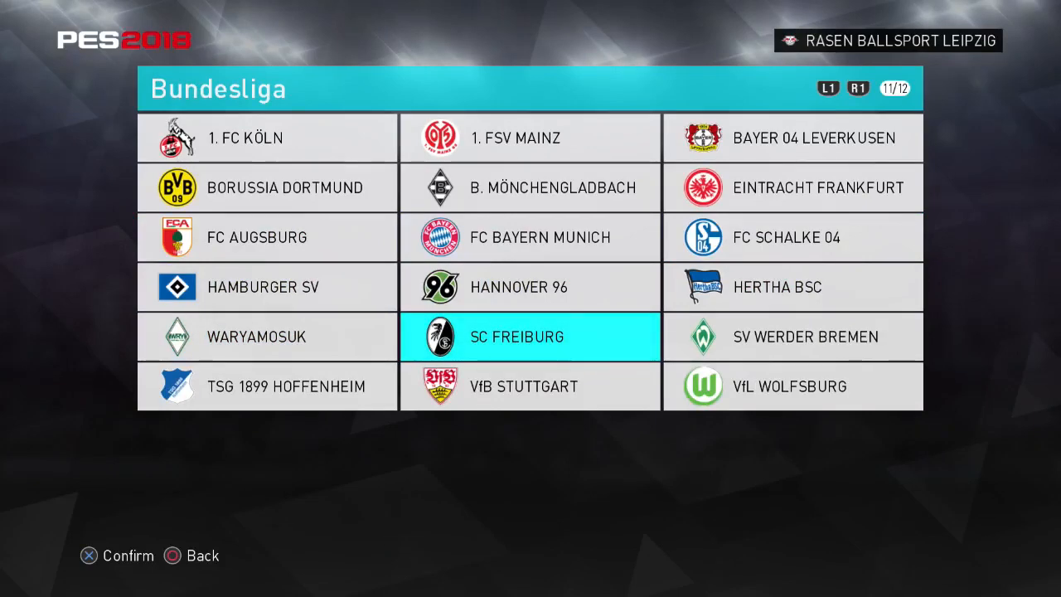
{"action": "key", "text": "Left"}
{"action": "key", "text": "Return"}
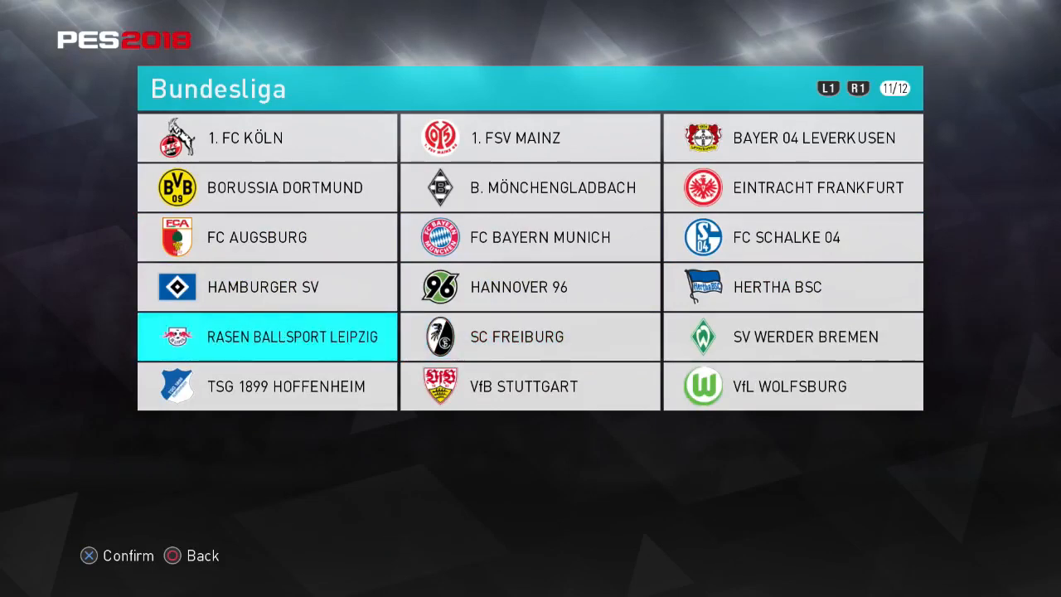
Go to the Premier League club list and examine the order of its teams
{"action": "key", "text": "e"}
{"action": "key", "text": "e"}
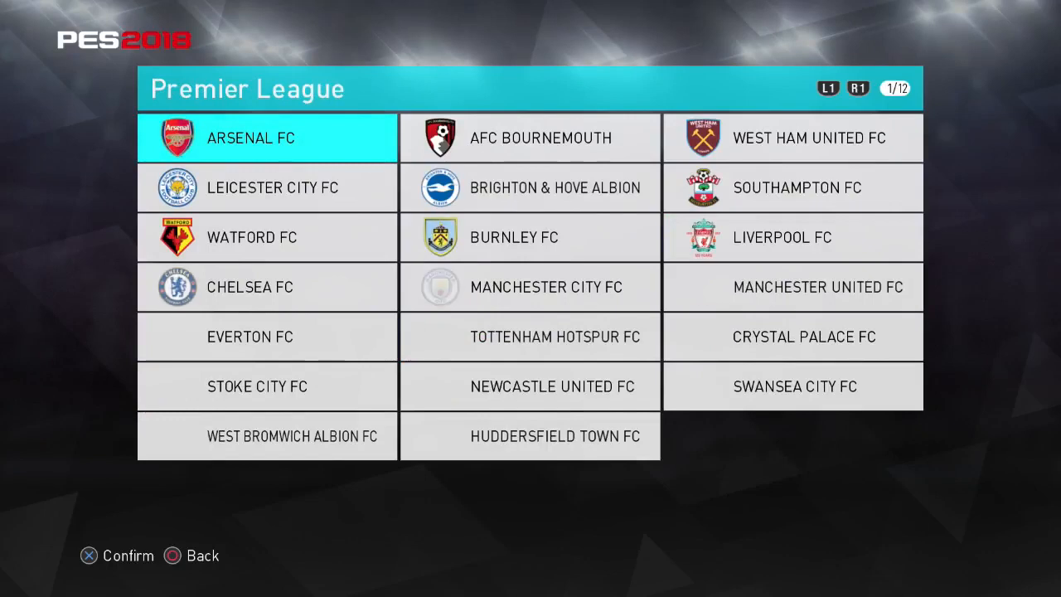
{"action": "key", "text": "e"}
{"action": "key", "text": "q"}
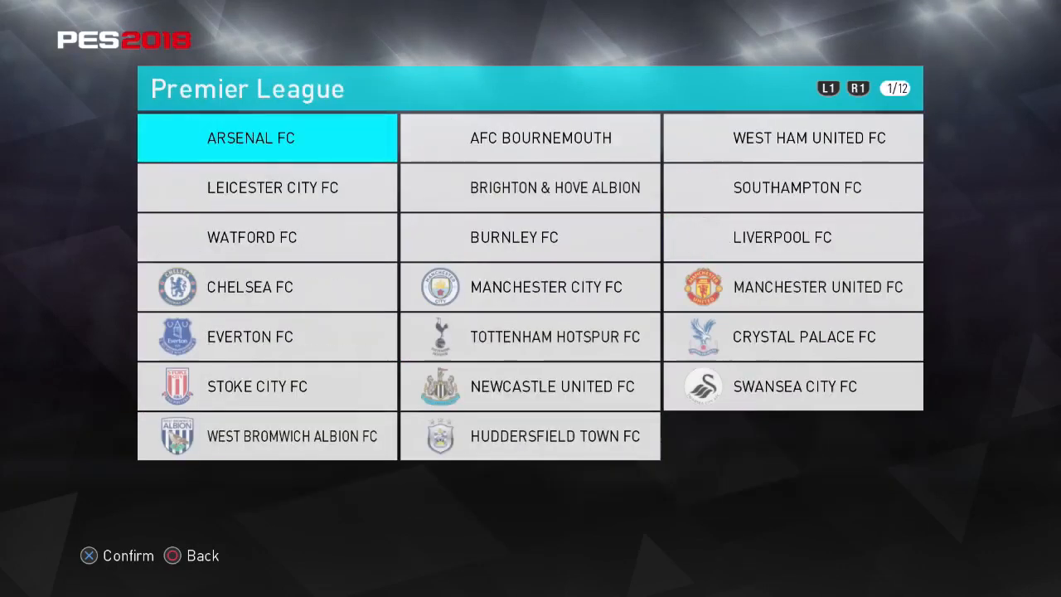
{"action": "key", "text": "Right"}
{"action": "key", "text": "Down"}
{"action": "key", "text": "Down"}
{"action": "key", "text": "Down"}
{"action": "key", "text": "Down"}
{"action": "key", "text": "Up"}
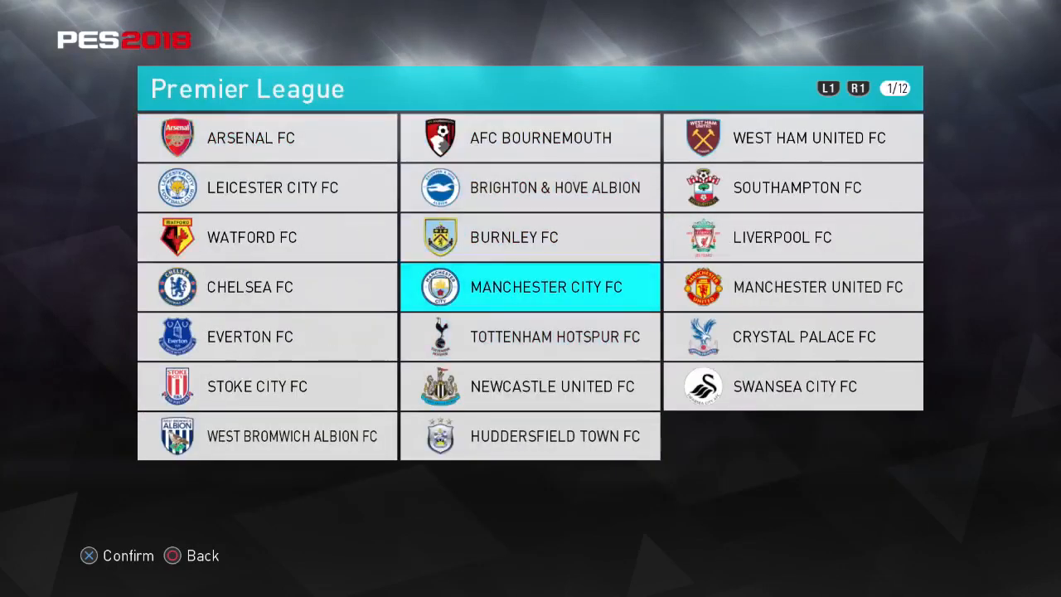
{"action": "key", "text": "Down"}
{"action": "key", "text": "Down"}
{"action": "key", "text": "Down"}
Swap Arsenal FC and AFC Bournemouth so that AFC Bournemouth comes first in the Premier League
{"action": "key", "text": "Up"}
{"action": "key", "text": "Up"}
{"action": "key", "text": "Up"}
{"action": "key", "text": "Up"}
{"action": "key", "text": "Up"}
{"action": "key", "text": "Up"}
{"action": "key", "text": "Right"}
{"action": "key", "text": "Down"}
{"action": "key", "text": "Left"}
{"action": "key", "text": "Up"}
Swap West Ham United FC with Huddersfield Town FC so that West Ham takes the last Premier League slot
{"action": "key", "text": "Right"}
{"action": "key", "text": "Return"}
{"action": "key", "text": "Down"}
{"action": "key", "text": "Down"}
{"action": "key", "text": "Down"}
{"action": "key", "text": "Down"}
{"action": "key", "text": "Down"}
{"action": "key", "text": "Left"}
{"action": "key", "text": "Down"}
{"action": "key", "text": "Return"}
{"action": "key", "text": "Up"}
{"action": "key", "text": "Up"}
{"action": "key", "text": "Up"}
{"action": "key", "text": "Up"}
{"action": "key", "text": "Up"}
{"action": "key", "text": "Up"}
{"action": "key", "text": "Left"}
{"action": "key", "text": "Right"}
{"action": "key", "text": "Right"}
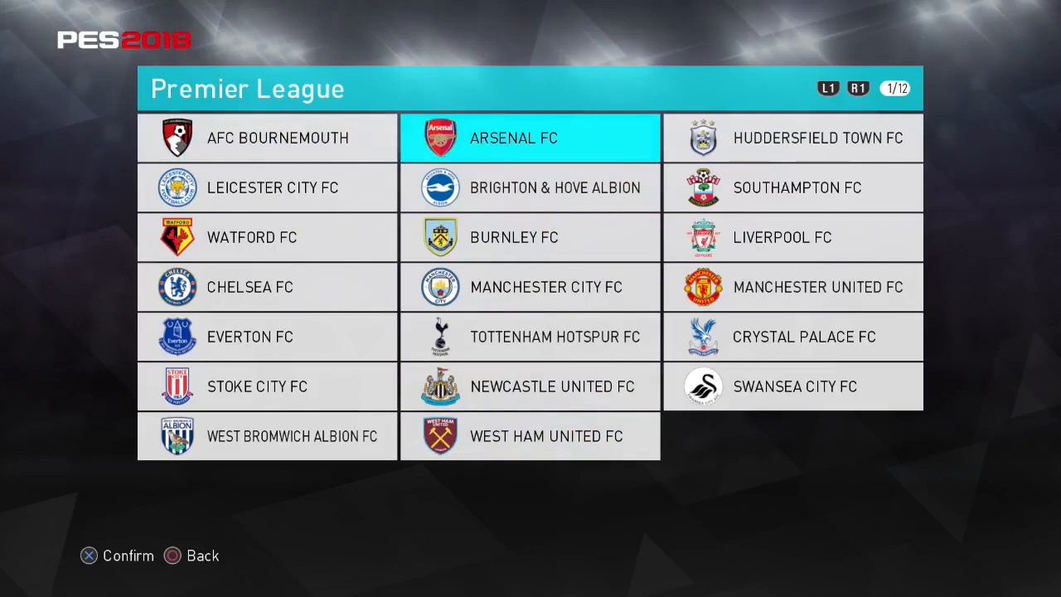
{"action": "key", "text": "Right"}
{"action": "key", "text": "Down"}
{"action": "key", "text": "Left"}
{"action": "key", "text": "Return"}
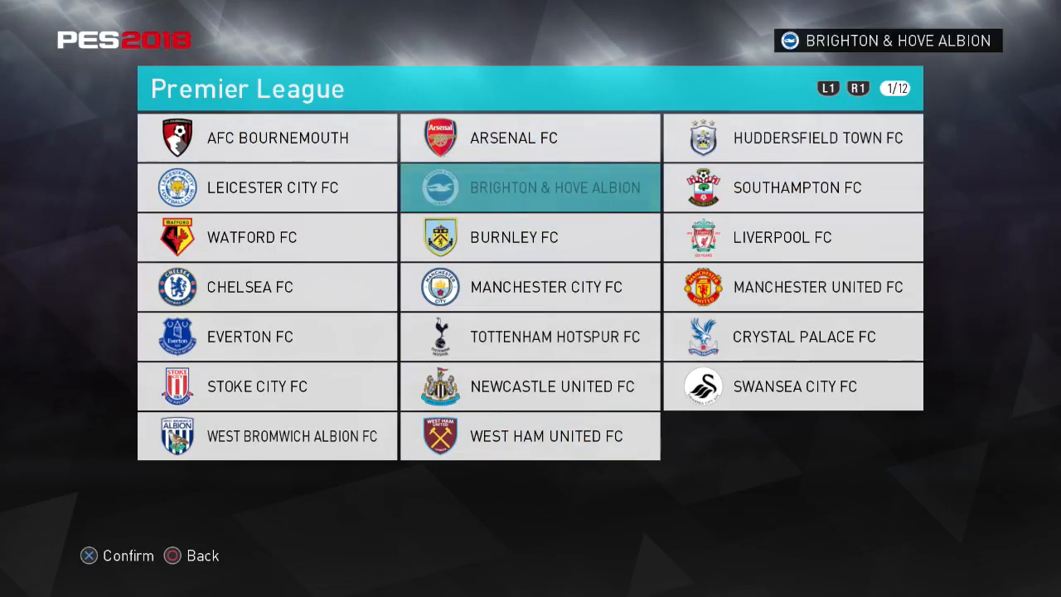
{"action": "key", "text": "Escape"}
Swap Burnley FC with Southampton FC in the Premier League list, placing Burnley beside Brighton & Hove Albion
{"action": "key", "text": "Down"}
{"action": "key", "text": "Return"}
{"action": "key", "text": "Right"}
{"action": "key", "text": "Up"}
{"action": "key", "text": "Return"}
Swap Crystal Palace FC with Huddersfield Town FC, placing Crystal Palace in the Premier League's first row
{"action": "key", "text": "Down"}
{"action": "key", "text": "Down"}
{"action": "key", "text": "Left"}
{"action": "key", "text": "Left"}
{"action": "key", "text": "Down"}
{"action": "key", "text": "Down"}
{"action": "key", "text": "Right"}
{"action": "key", "text": "Right"}
{"action": "key", "text": "Up"}
{"action": "key", "text": "Return"}
{"action": "key", "text": "Up"}
{"action": "key", "text": "Up"}
{"action": "key", "text": "Up"}
{"action": "key", "text": "Up"}
{"action": "key", "text": "Return"}
{"action": "key", "text": "Down"}
{"action": "key", "text": "Left"}
{"action": "key", "text": "Return"}
{"action": "key", "text": "Escape"}
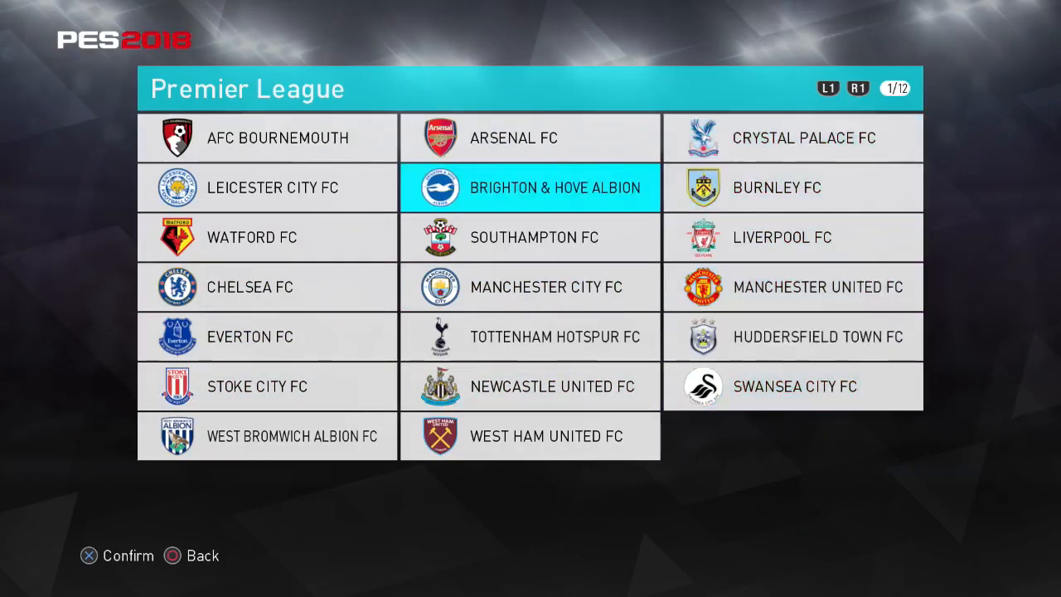
Swap Watford FC with Swansea City FC in the Premier League, placing Watford above the empty final slot in the third column
{"action": "key", "text": "Down"}
{"action": "key", "text": "Right"}
{"action": "key", "text": "Down"}
{"action": "key", "text": "Up"}
{"action": "key", "text": "Left"}
{"action": "key", "text": "Left"}
{"action": "key", "text": "Down"}
{"action": "key", "text": "Down"}
{"action": "key", "text": "Down"}
{"action": "key", "text": "Right"}
{"action": "key", "text": "Up"}
{"action": "key", "text": "Up"}
{"action": "key", "text": "Left"}
{"action": "key", "text": "Return"}
{"action": "key", "text": "Down"}
{"action": "key", "text": "Down"}
{"action": "key", "text": "Down"}
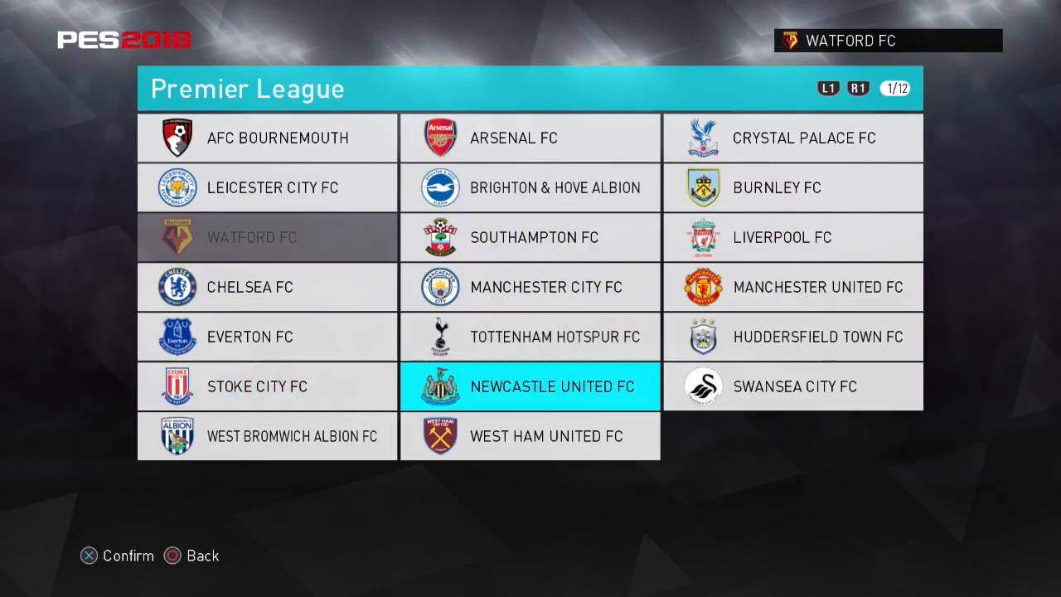
{"action": "key", "text": "Left"}
{"action": "key", "text": "Return"}
Examine the first rows of the Premier League list for clubs still out of alphabetical order
{"action": "key", "text": "Left"}
{"action": "key", "text": "Up"}
{"action": "key", "text": "Up"}
{"action": "key", "text": "Up"}
{"action": "key", "text": "Up"}
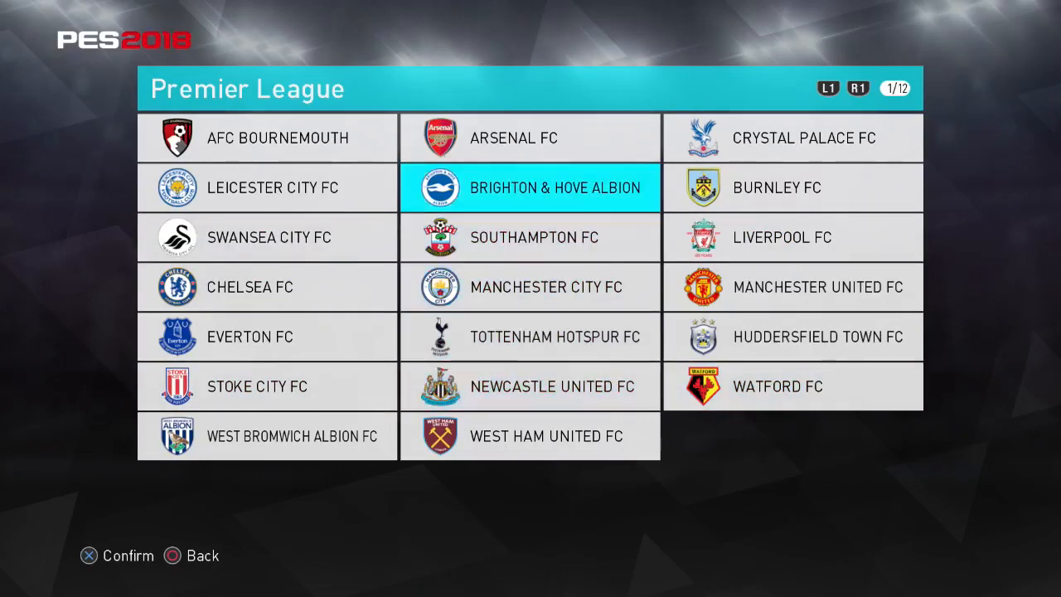
{"action": "key", "text": "Up"}
{"action": "key", "text": "Right"}
{"action": "key", "text": "Down"}
{"action": "key", "text": "Left"}
{"action": "key", "text": "Left"}
{"action": "key", "text": "Up"}
{"action": "key", "text": "Left"}
{"action": "key", "text": "Down"}
{"action": "key", "text": "Right"}
{"action": "key", "text": "Up"}
{"action": "key", "text": "Right"}
{"action": "key", "text": "Right"}
{"action": "key", "text": "Down"}
{"action": "key", "text": "Left"}
{"action": "key", "text": "Left"}
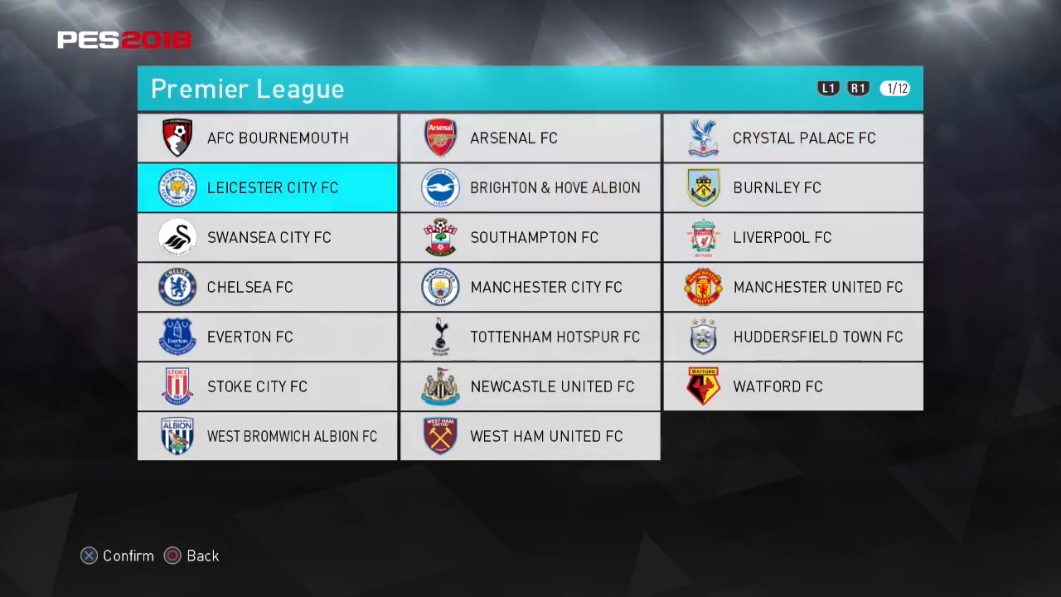
{"action": "key", "text": "Up"}
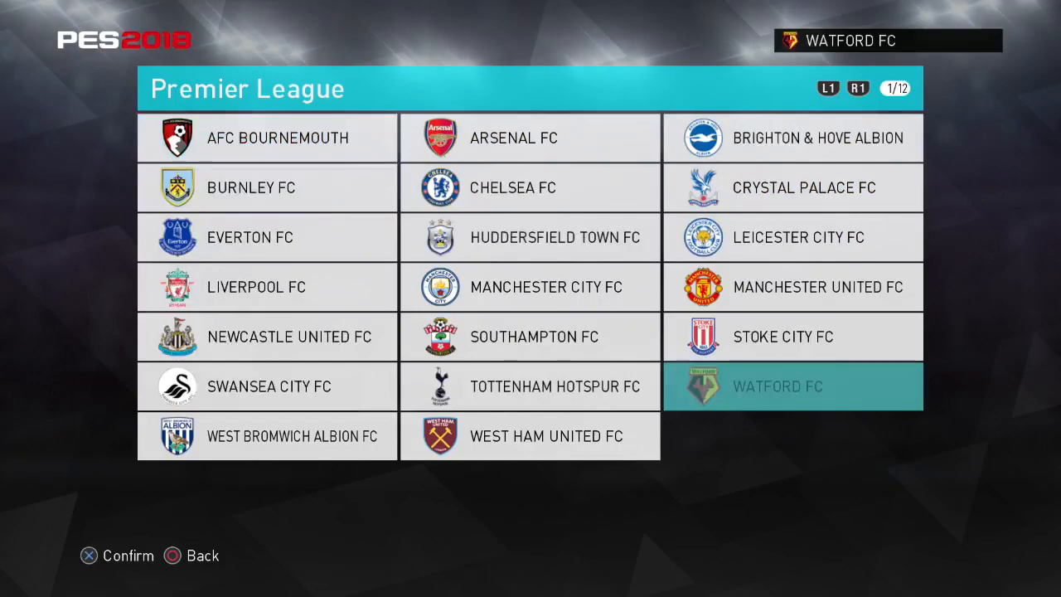
Release the picked-up Watford FC in its own slot and check the alphabetical order of the Premier League clubs
{"action": "key", "text": "Return"}
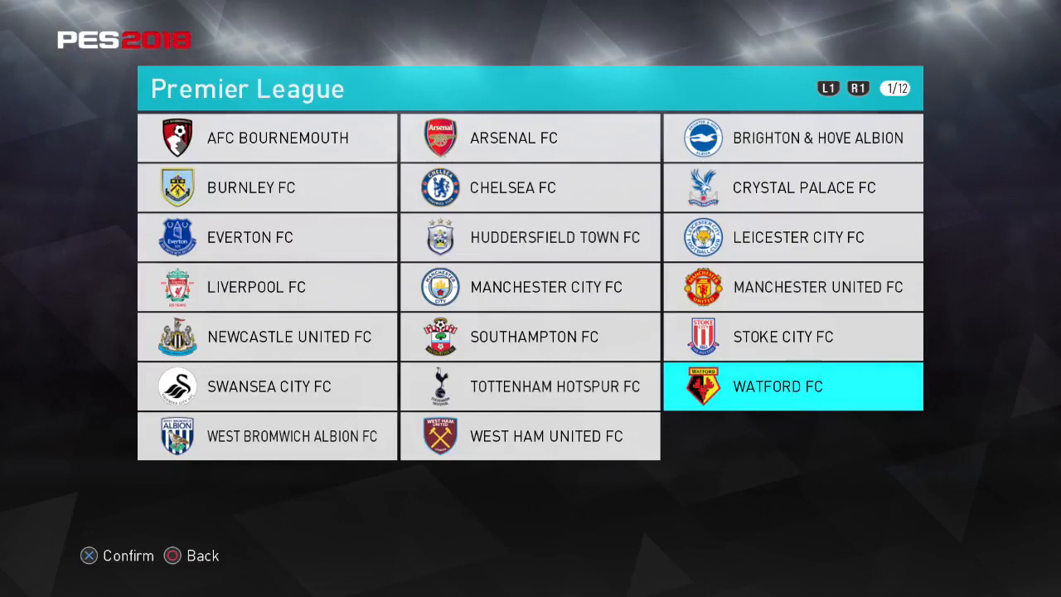
{"action": "key", "text": "Up"}
{"action": "key", "text": "Up"}
{"action": "key", "text": "Up"}
{"action": "key", "text": "Up"}
{"action": "key", "text": "Left"}
{"action": "key", "text": "Down"}
{"action": "key", "text": "Up"}
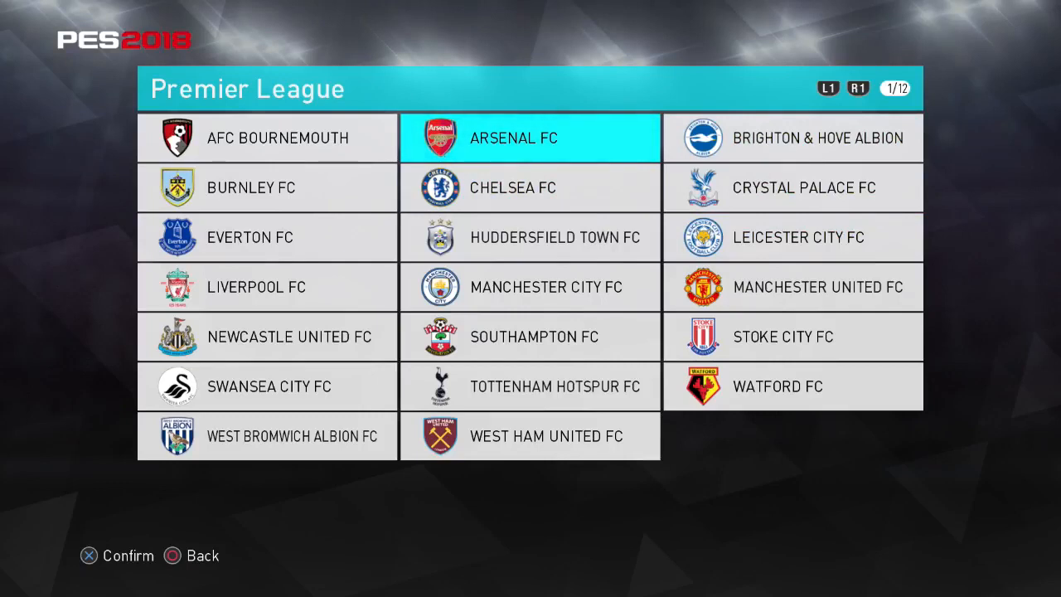
Look through the club lists of the leagues from Sky Bet Championship to LaLiga 1|2|3, ending on LaLiga Santander
{"action": "key", "text": "Page_Down"}
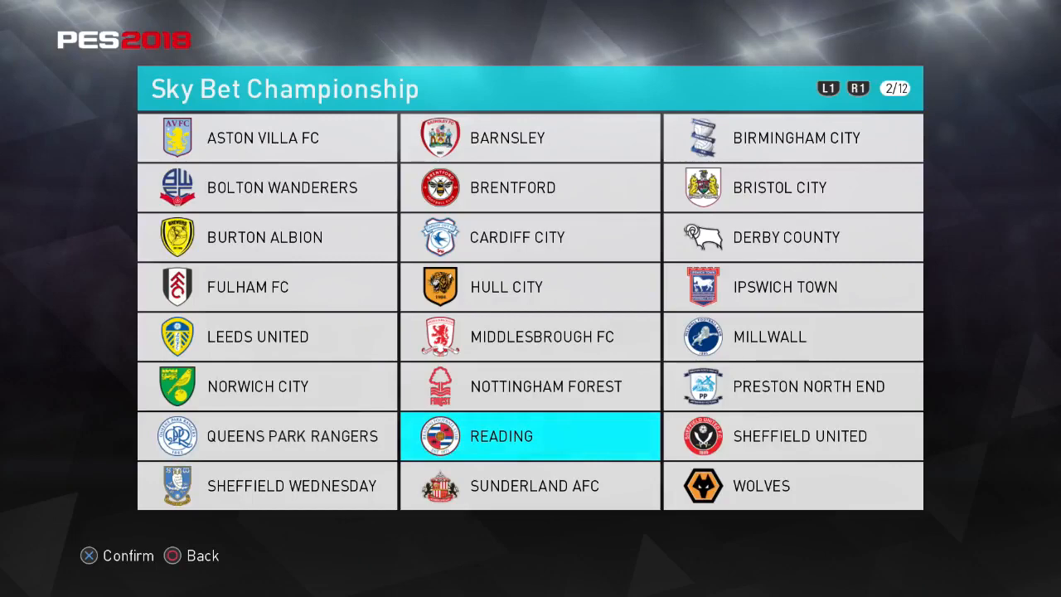
{"action": "key", "text": "Page_Down"}
{"action": "key", "text": "Page_Down"}
{"action": "key", "text": "Page_Down"}
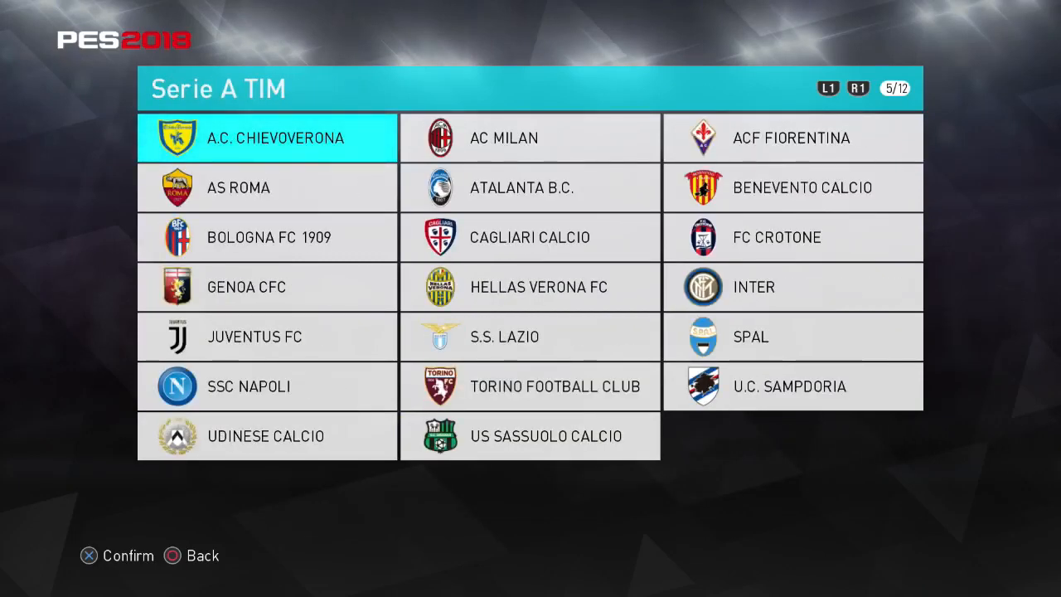
{"action": "key", "text": "Page_Down"}
{"action": "key", "text": "Page_Down"}
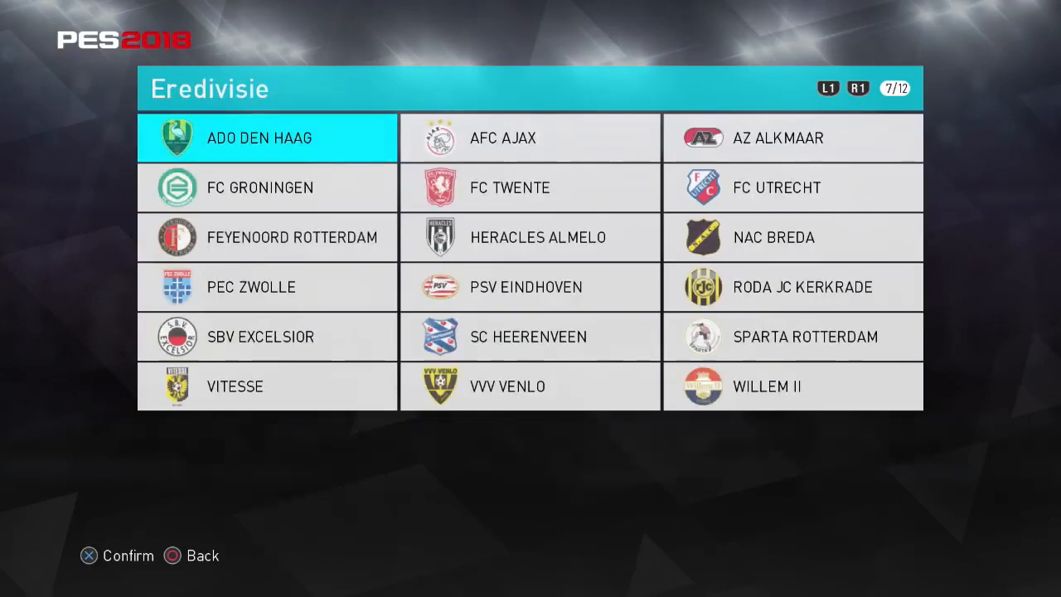
{"action": "key", "text": "Page_Down"}
{"action": "key", "text": "Page_Down"}
{"action": "key", "text": "Page_Up"}
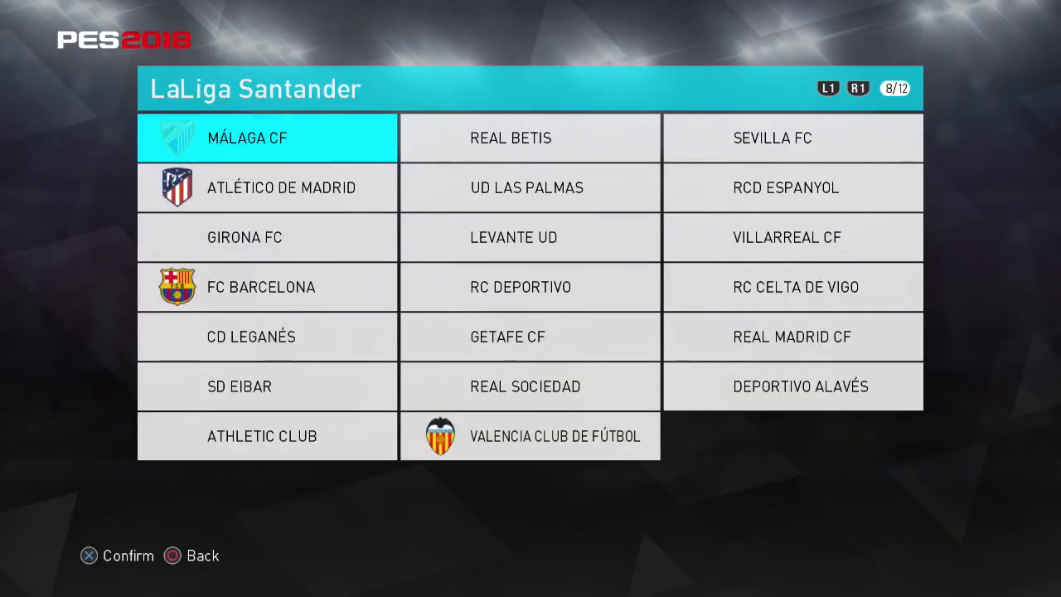
{"action": "key", "text": "Page_Down"}
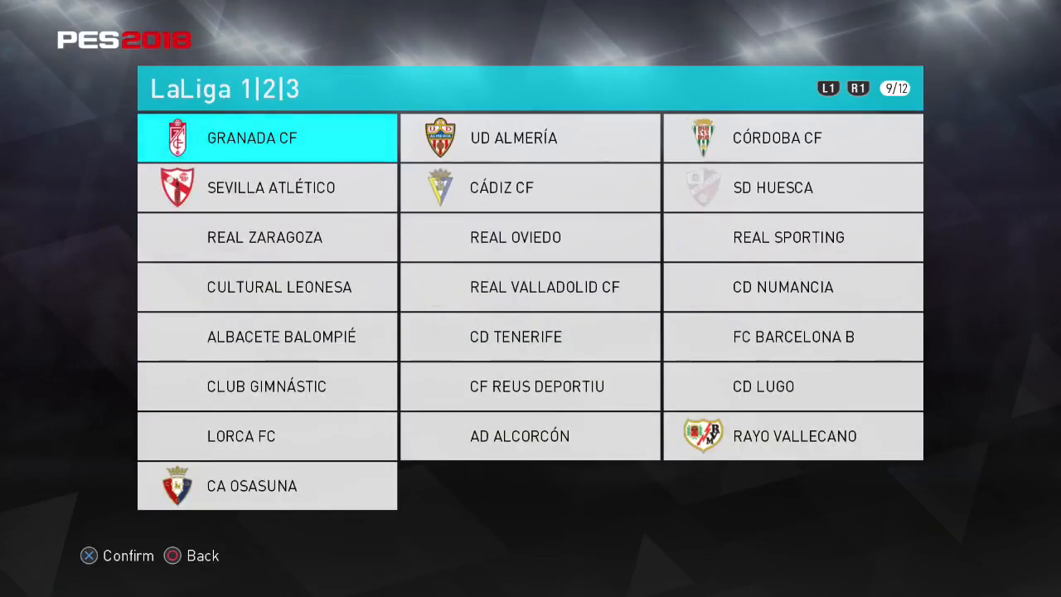
{"action": "key", "text": "Page_Up"}
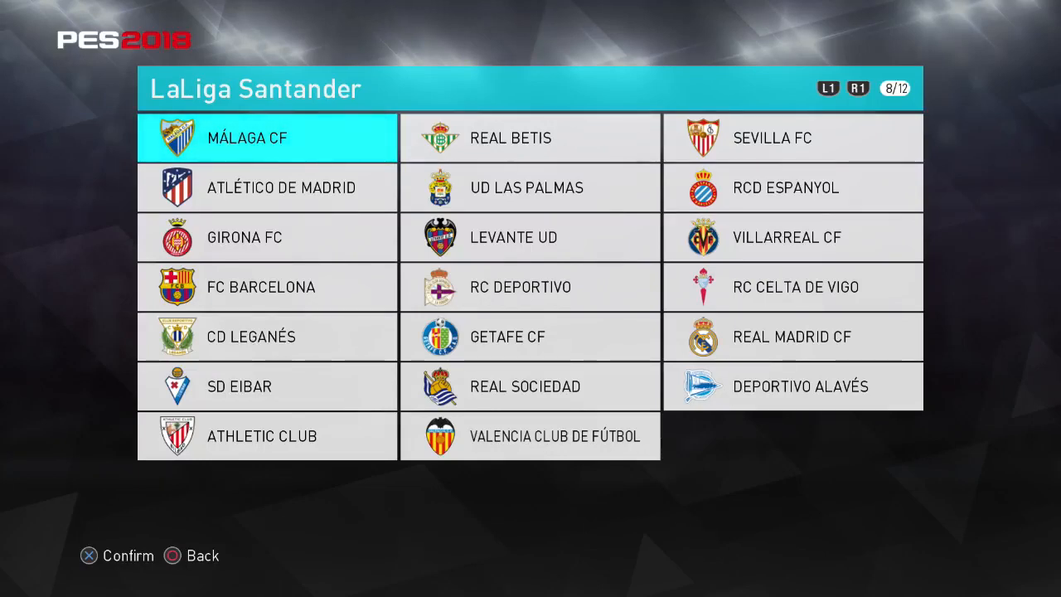
Swap Villarreal CF with UD Las Palmas, then with Valencia Club de Fútbol, so that Villarreal takes LaLiga Santander's last slot
{"action": "key", "text": "Left"}
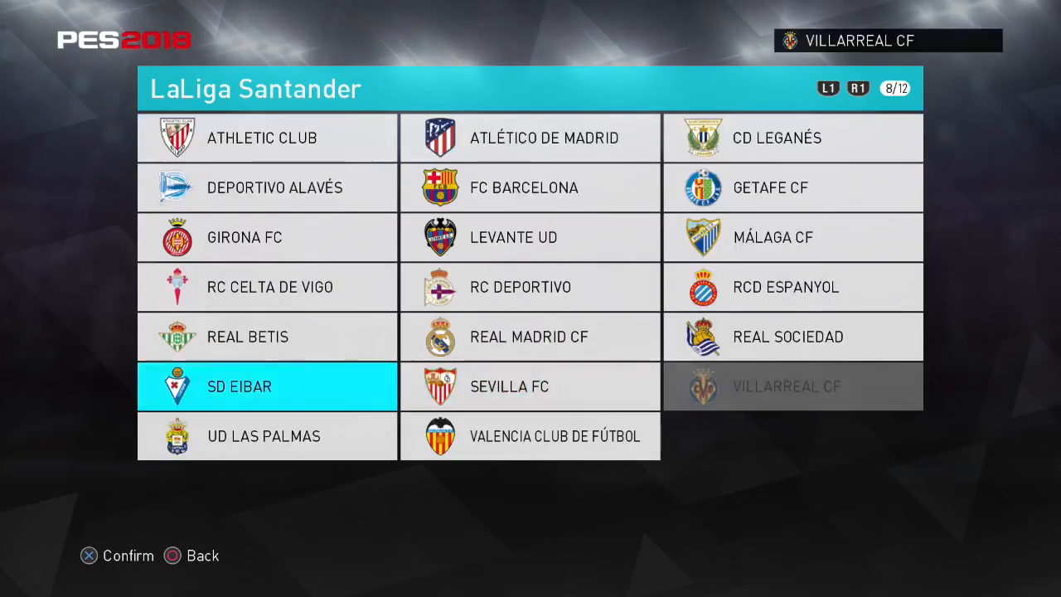
{"action": "key", "text": "Down"}
{"action": "key", "text": "Return"}
{"action": "key", "text": "Right"}
{"action": "key", "text": "Return"}
{"action": "key", "text": "Left"}
{"action": "key", "text": "Return"}
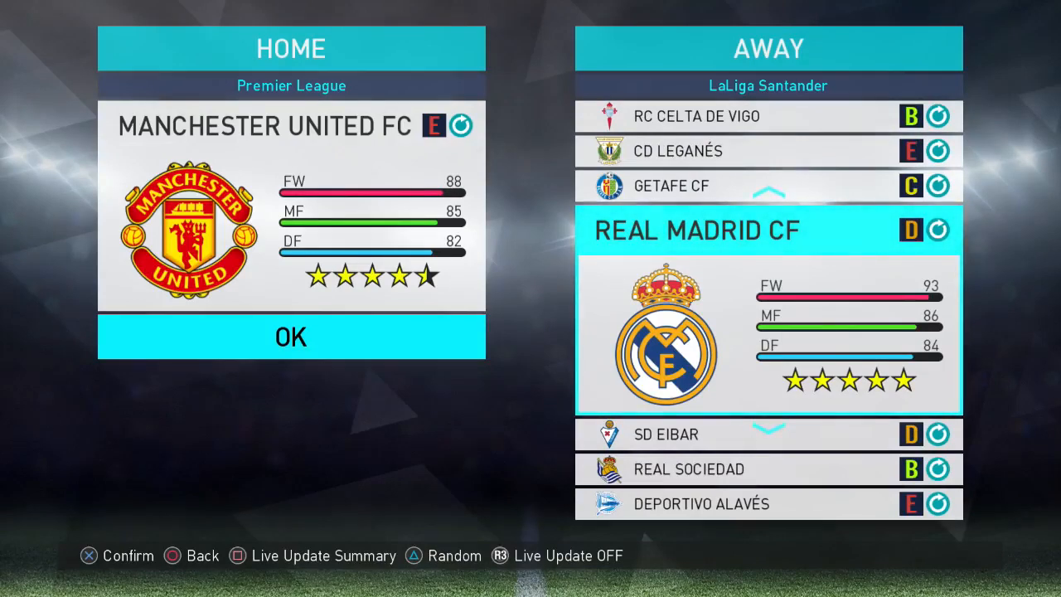
Confirm Manchester United FC at home against Real Madrid CF for the exhibition match and move to the stadium option
{"action": "key", "text": "Return"}
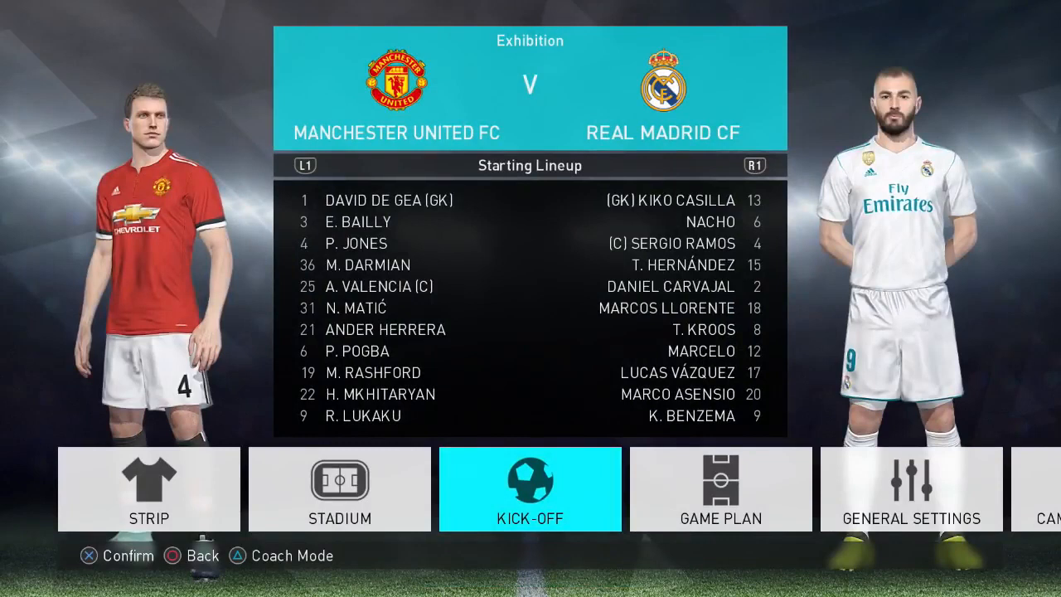
{"action": "key", "text": "Left"}
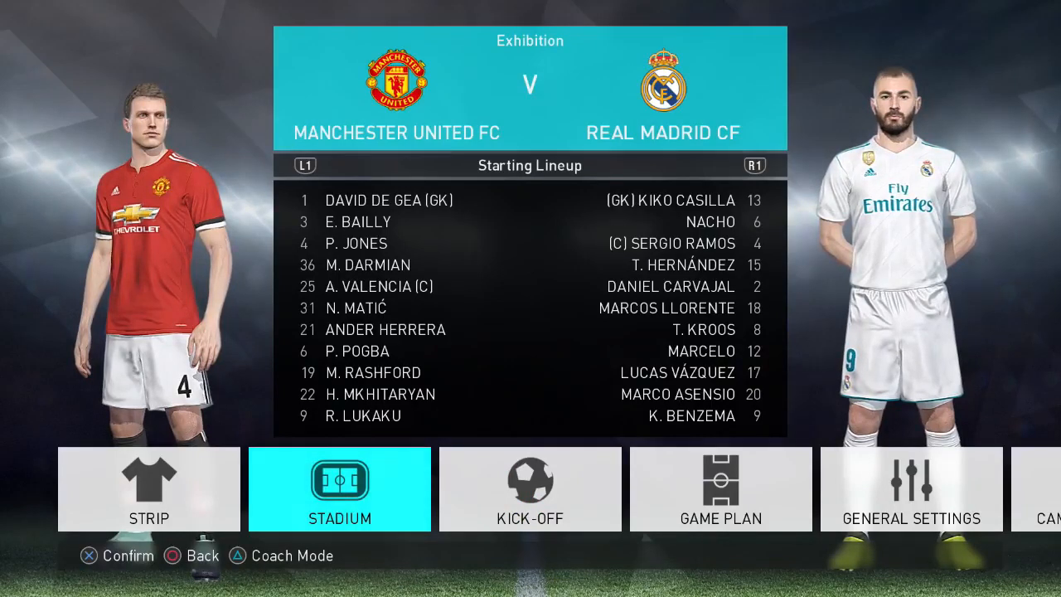
{"action": "key", "text": "Left"}
{"action": "key", "text": "Right"}
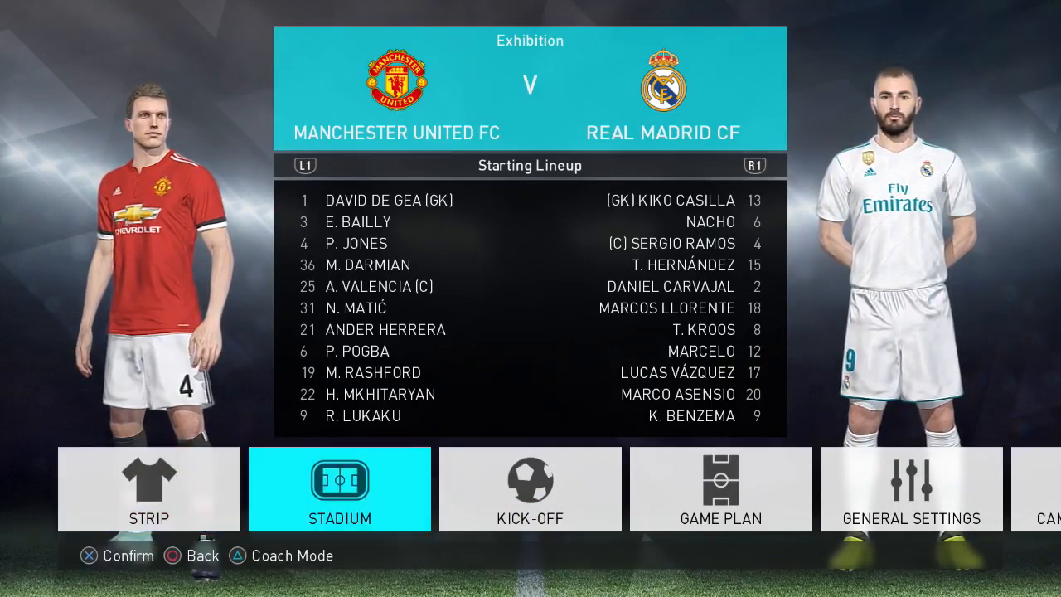